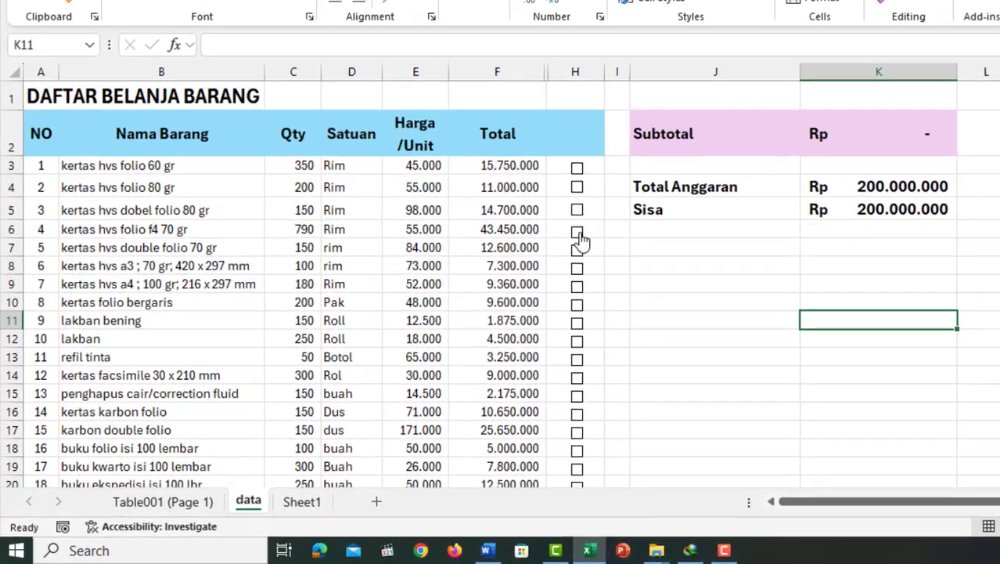
# Tick seven items, including kertas HVS folio, kertas facsimile, karbon double folio and lakban
pyautogui.click(464, 296)
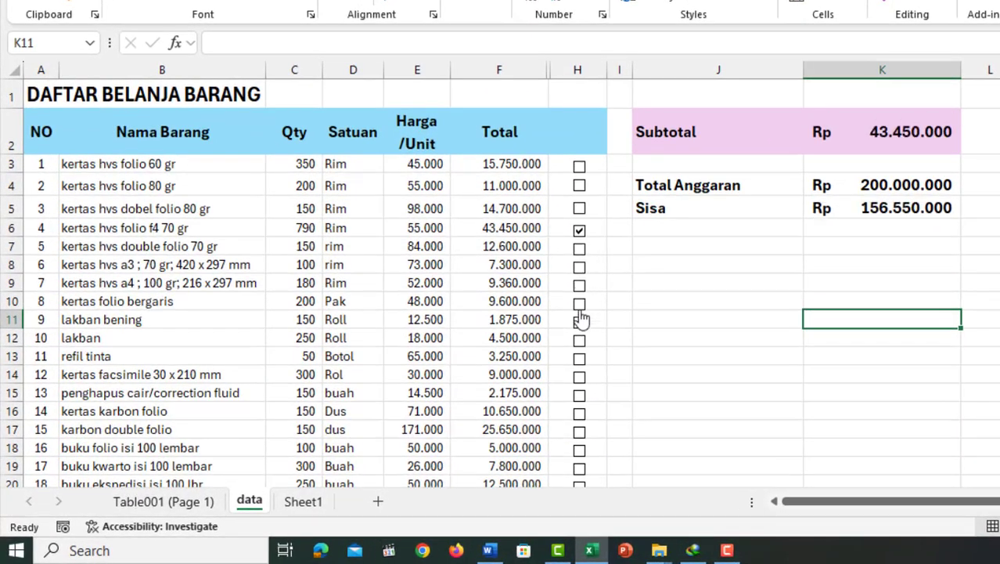
pyautogui.click(579, 304)
pyautogui.click(579, 376)
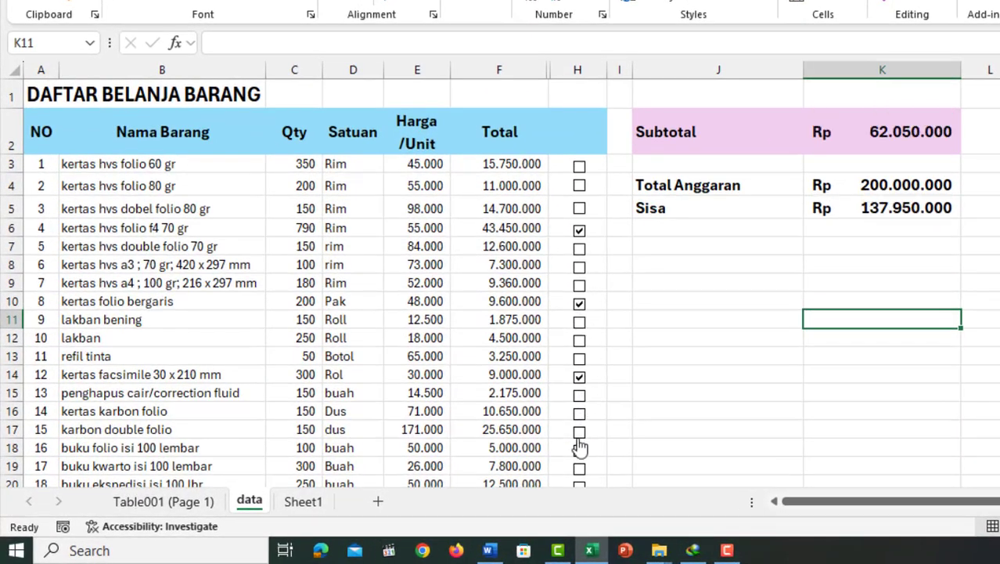
pyautogui.click(579, 433)
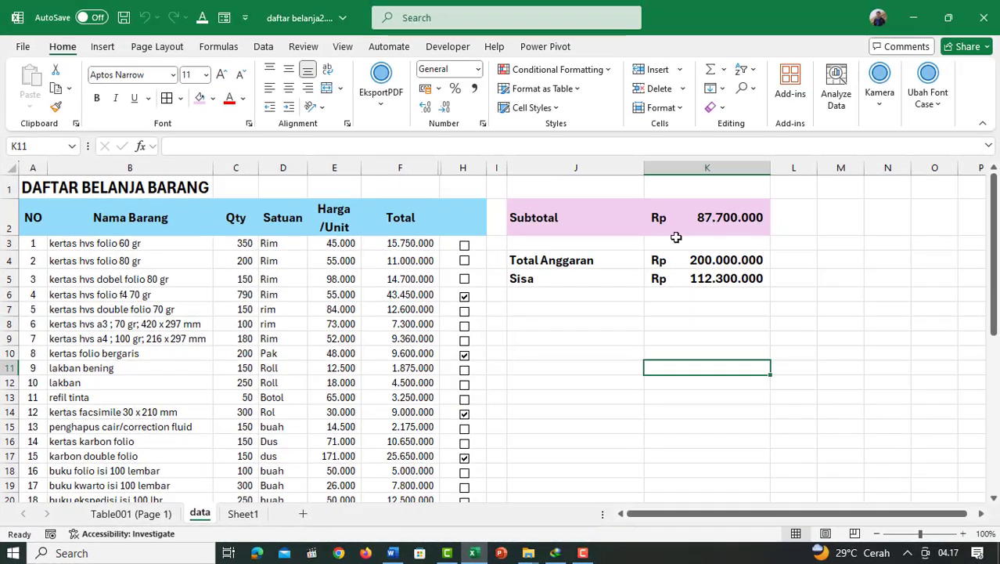
pyautogui.click(464, 384)
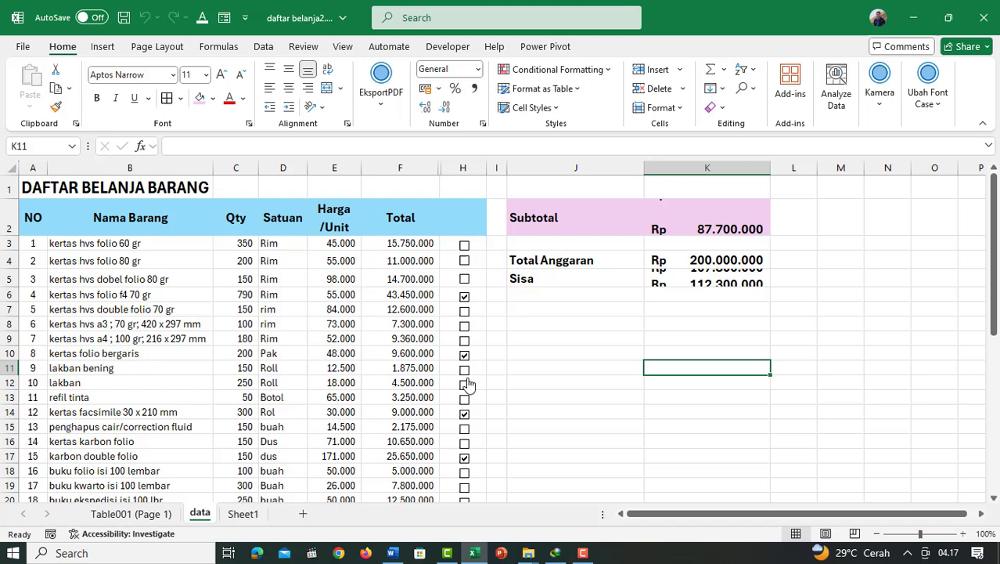
pyautogui.click(465, 325)
pyautogui.click(465, 245)
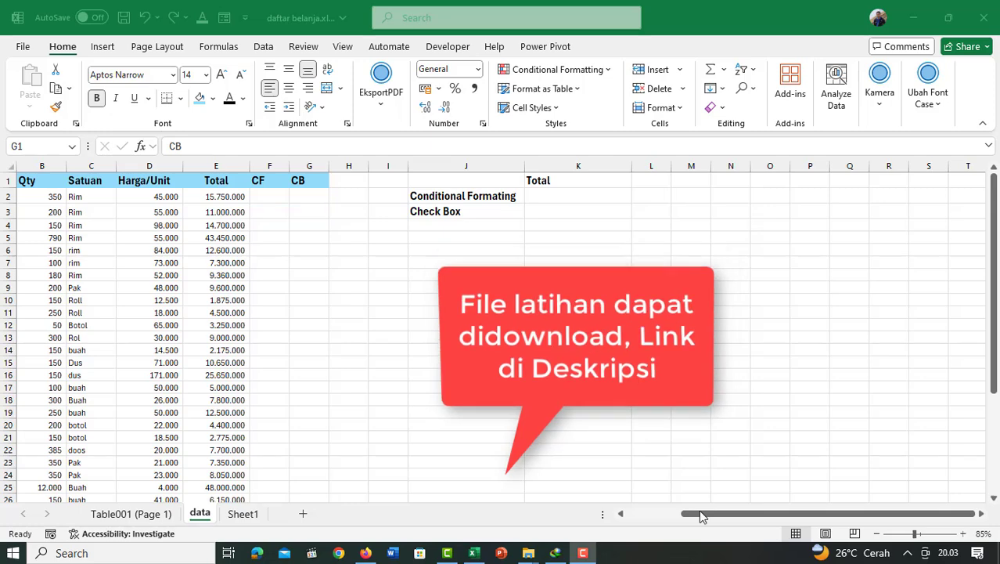
pyautogui.moveTo(678, 514); pyautogui.dragTo(623, 515)
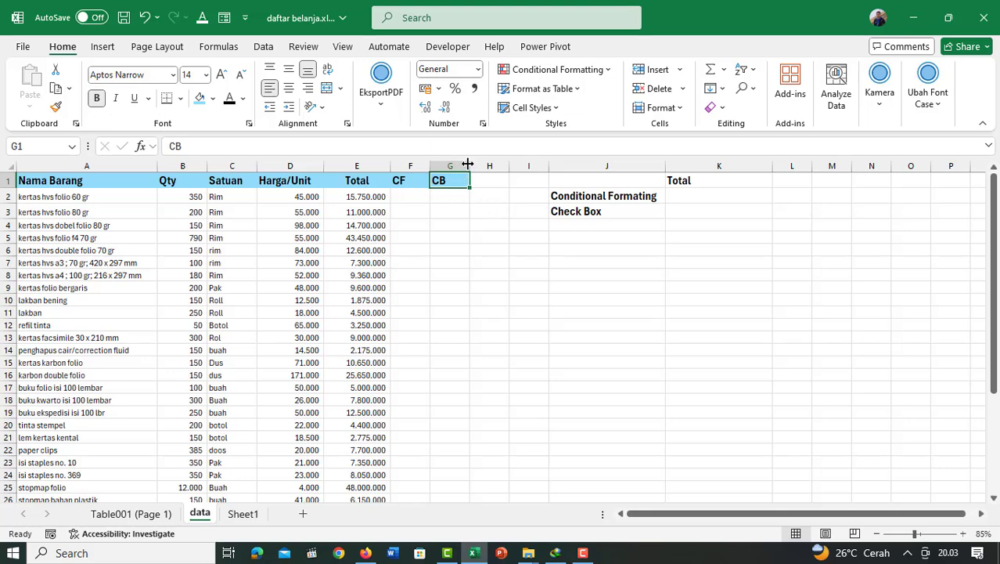
pyautogui.click(620, 210)
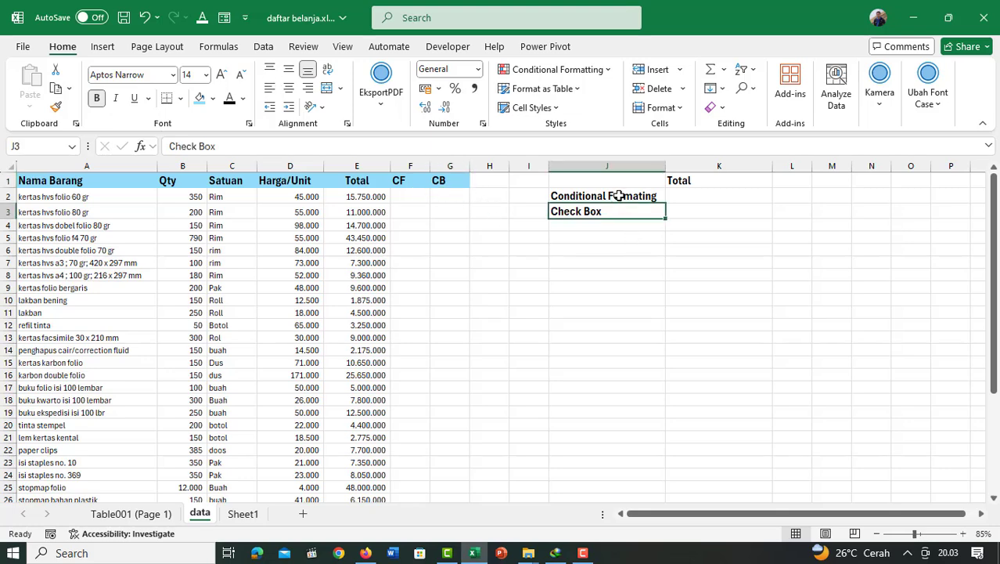
pyautogui.click(619, 195)
pyautogui.click(616, 210)
pyautogui.click(620, 197)
pyautogui.click(620, 214)
pyautogui.click(616, 198)
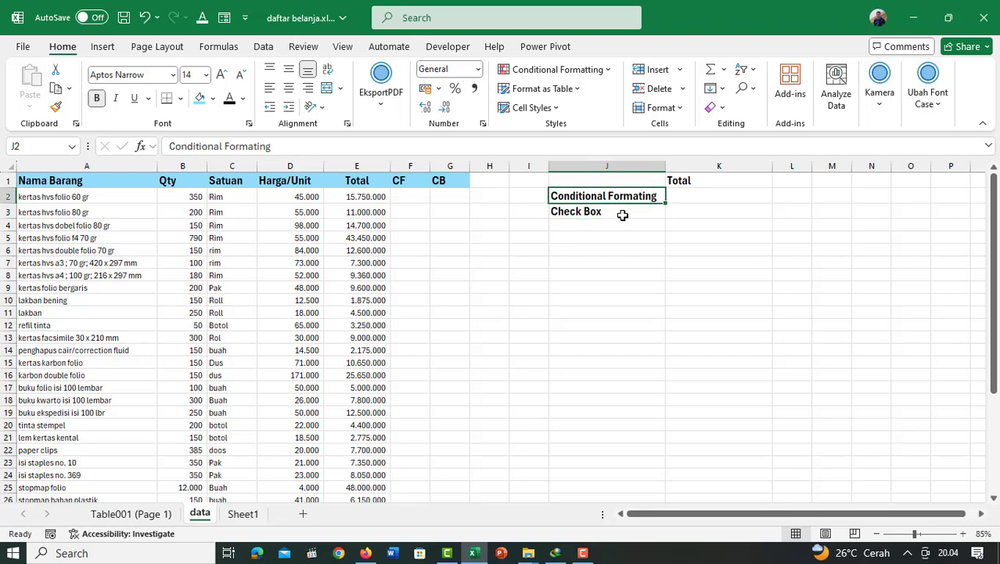
pyautogui.click(620, 215)
pyautogui.click(622, 196)
pyautogui.click(409, 197)
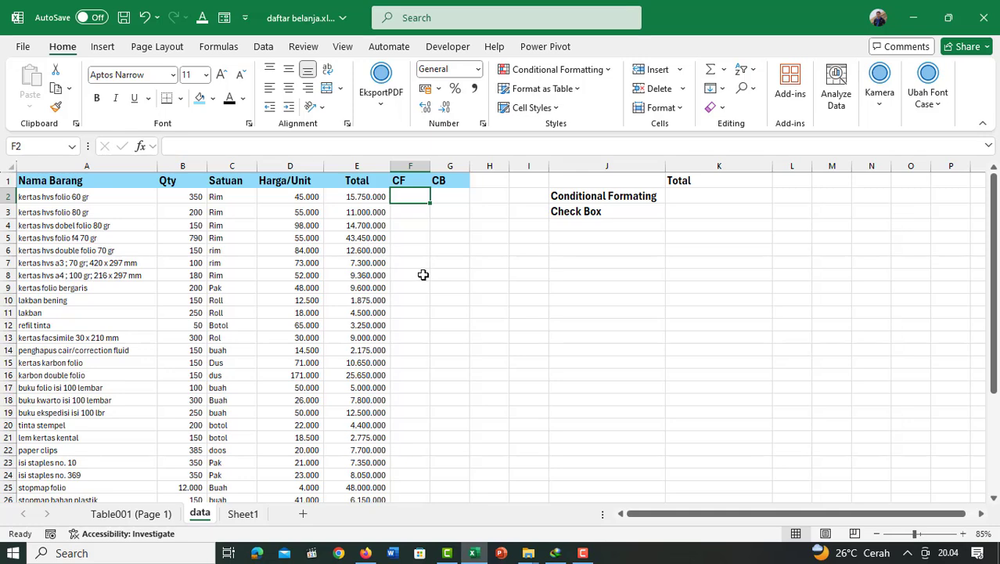
# Select F2:F36 and start a new conditional formatting rule using the Icon Sets style
pyautogui.scroll(-6, 422, 276)
pyautogui.keyDown('shift'); pyautogui.click(411, 403); pyautogui.keyUp('shift')
pyautogui.scroll(6, 430, 368)
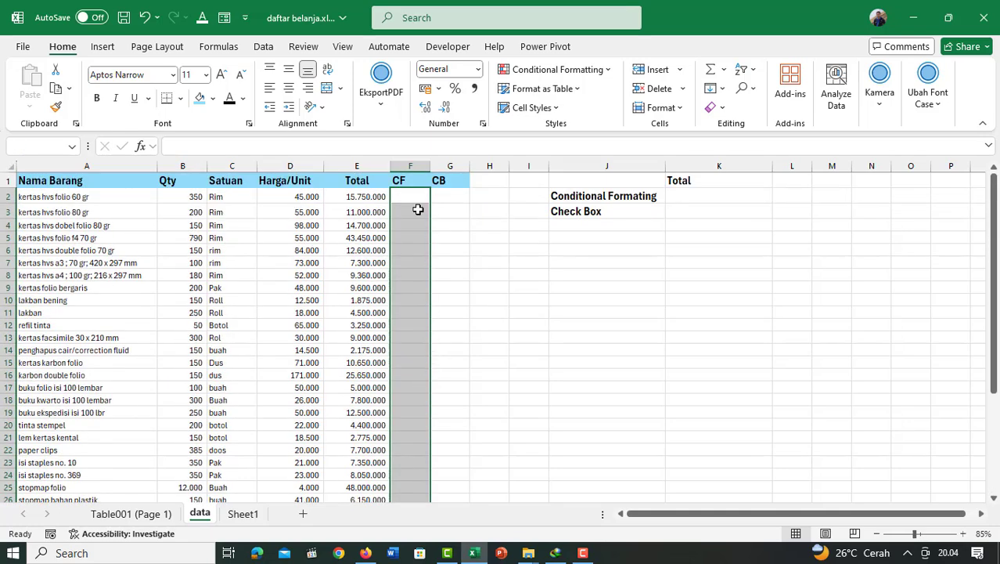
pyautogui.click(607, 70)
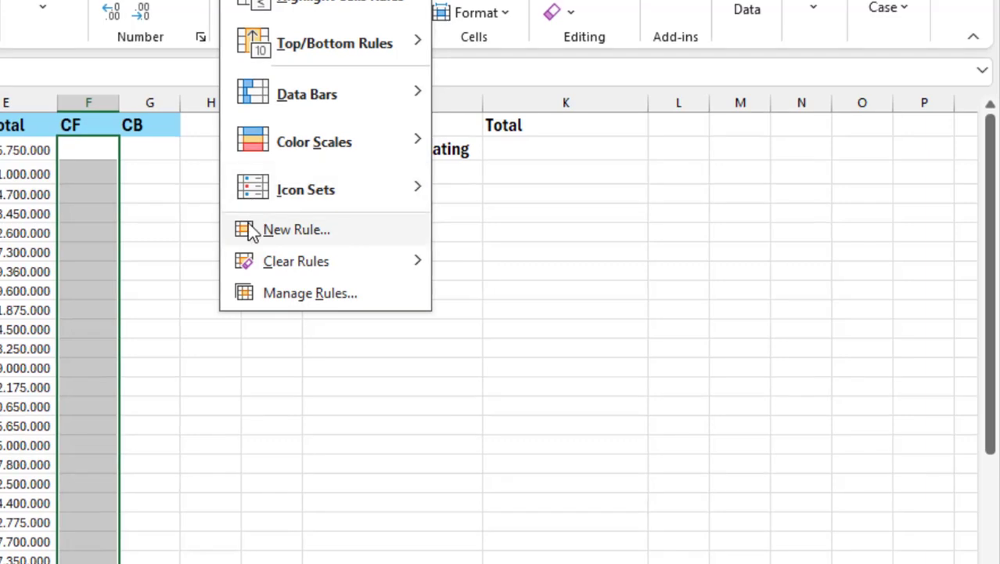
pyautogui.click(318, 231)
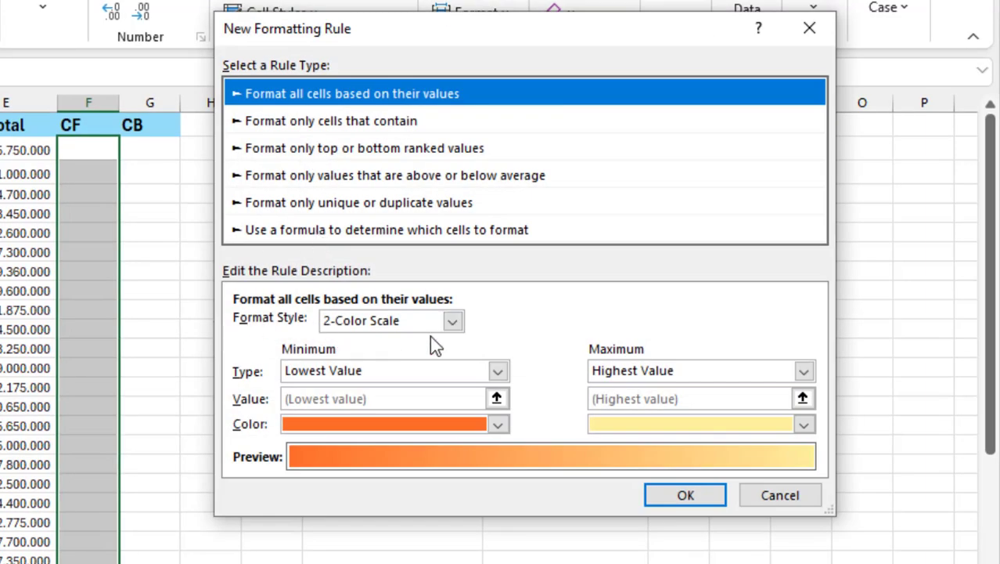
pyautogui.click(451, 321)
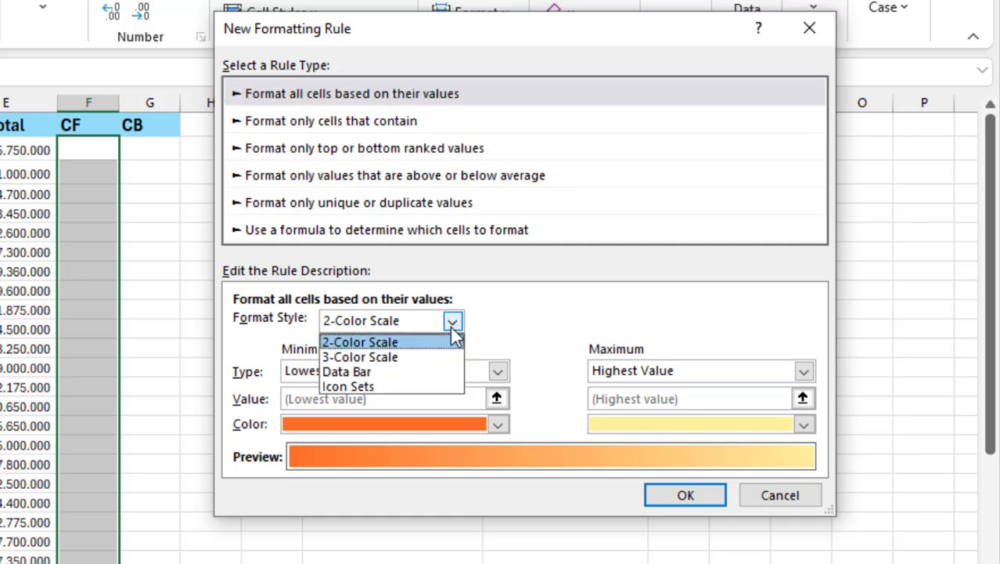
pyautogui.click(395, 386)
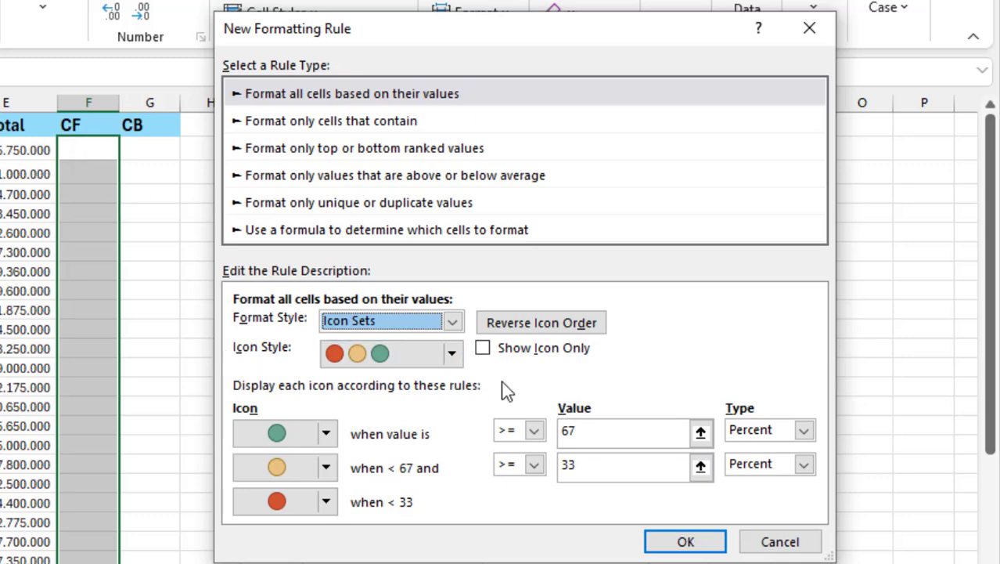
# Use the cross/exclamation/check icons, icon only, with Number types and first threshold 1
pyautogui.click(452, 357)
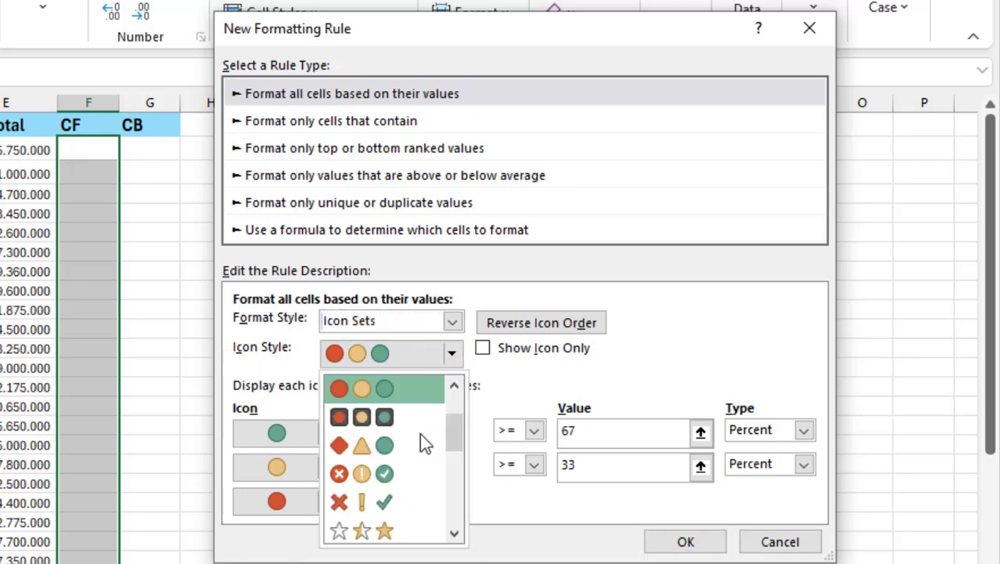
pyautogui.click(386, 505)
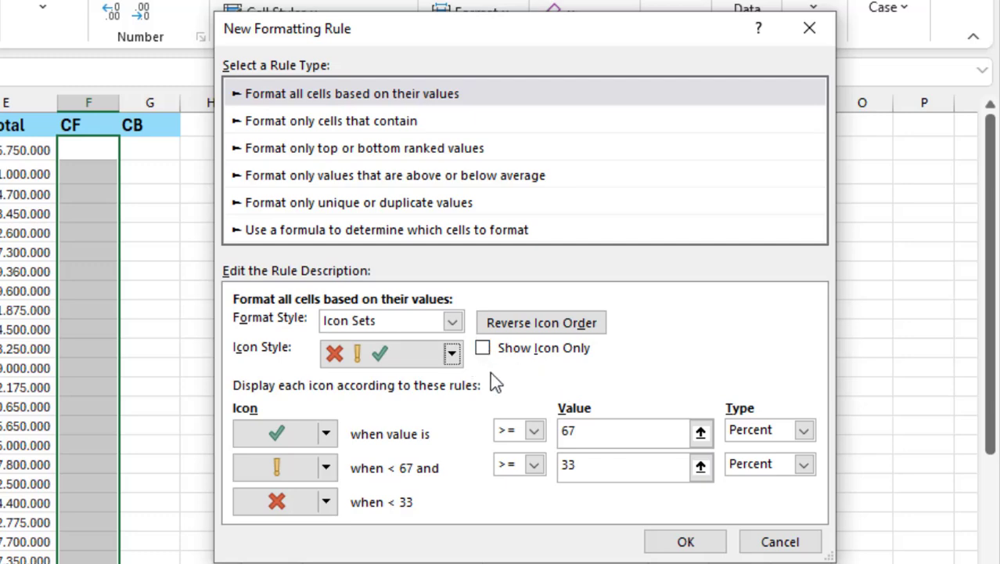
pyautogui.click(485, 349)
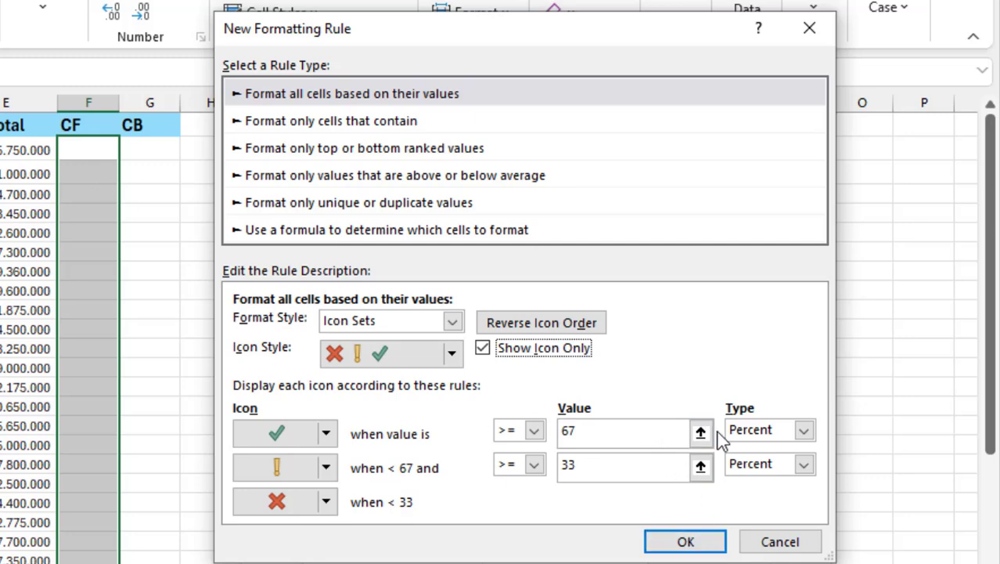
pyautogui.click(806, 432)
pyautogui.click(753, 451)
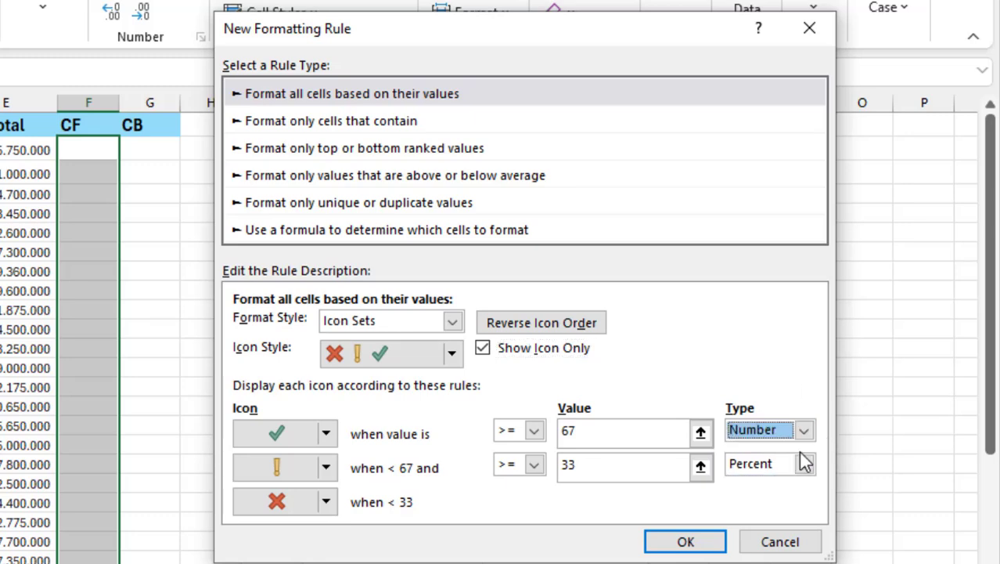
pyautogui.click(805, 465)
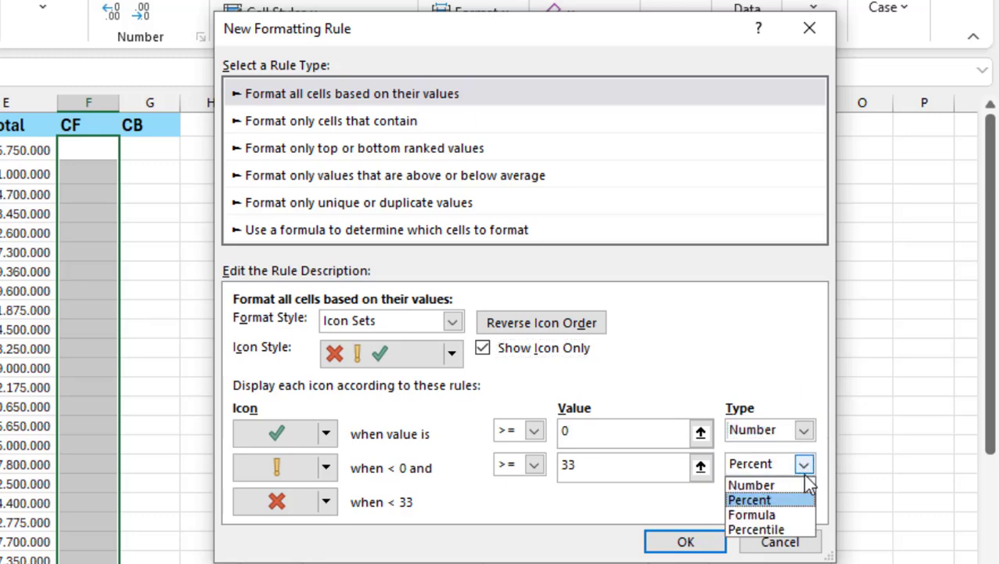
pyautogui.click(792, 483)
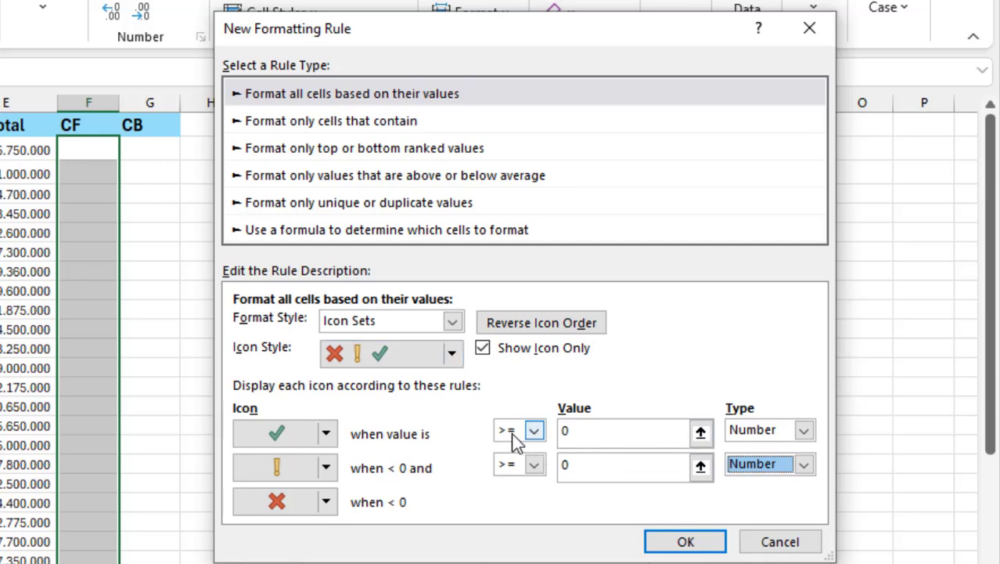
pyautogui.click(560, 436)
pyautogui.write('1')
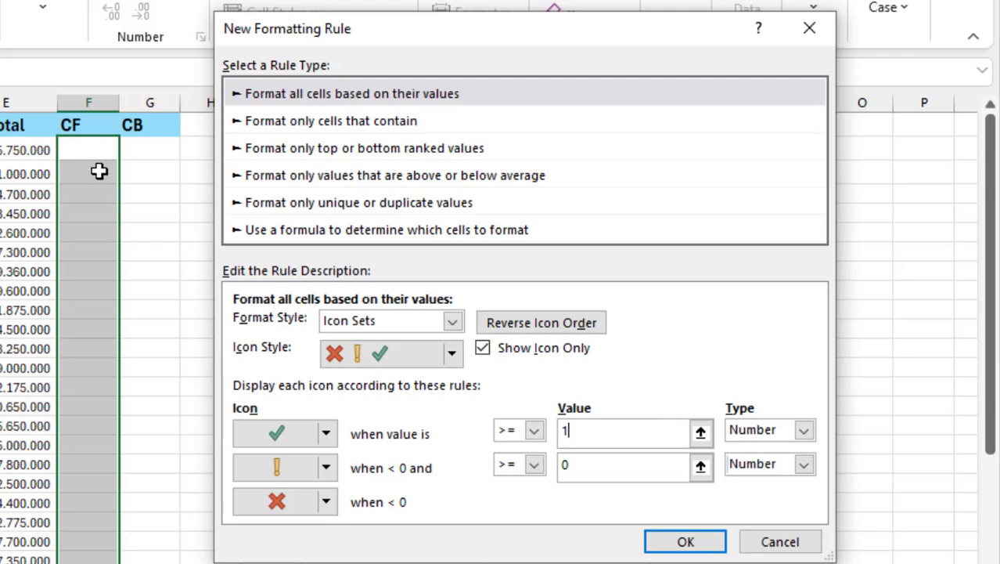
# Set the middle and lowest icon rules to No Cell Icon
pyautogui.click(325, 467)
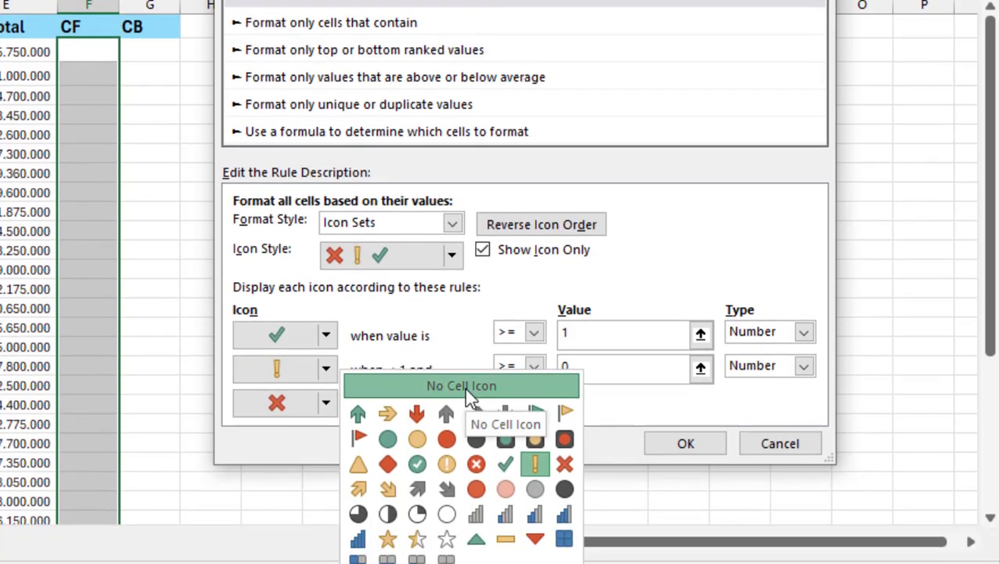
pyautogui.click(467, 485)
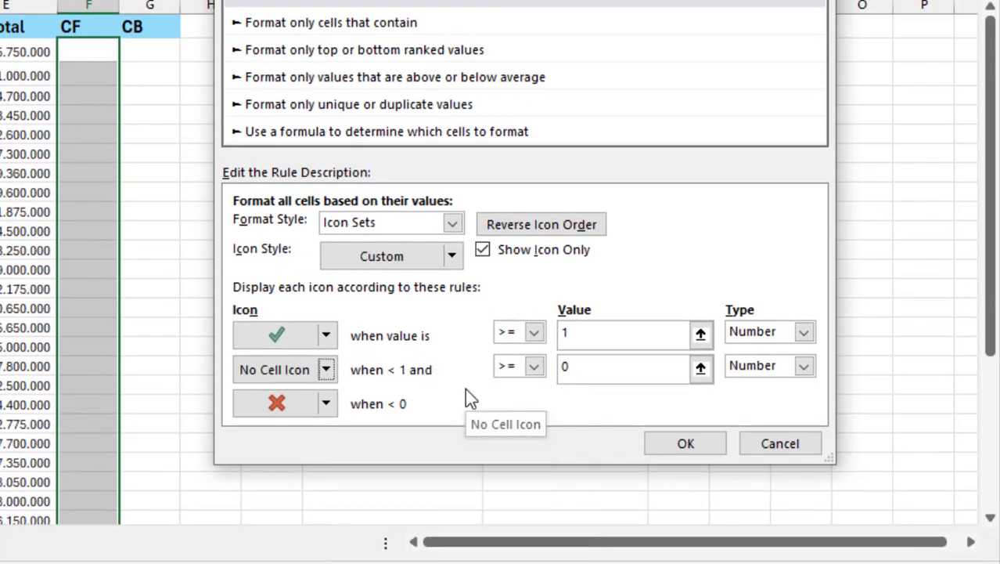
pyautogui.click(326, 403)
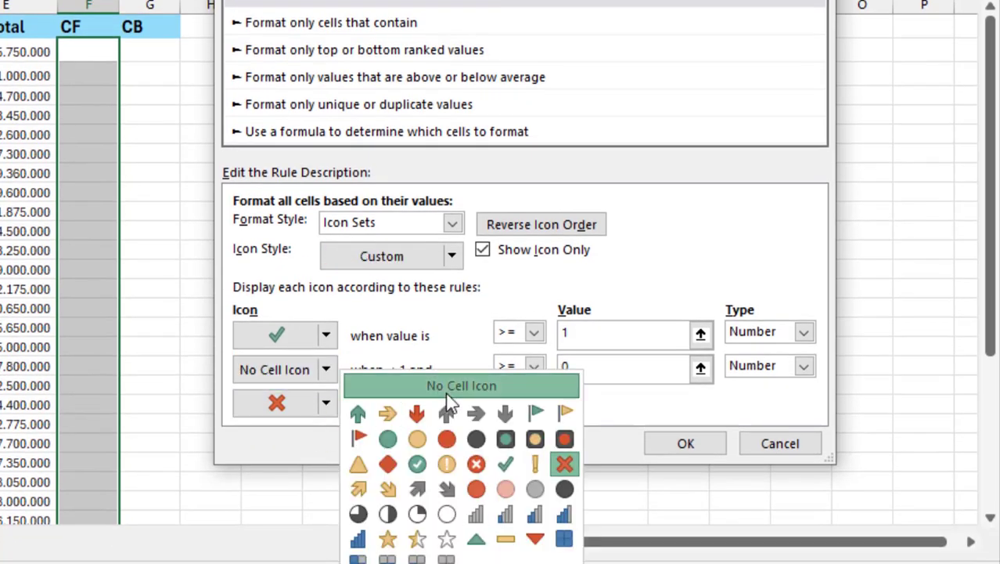
pyautogui.click(448, 391)
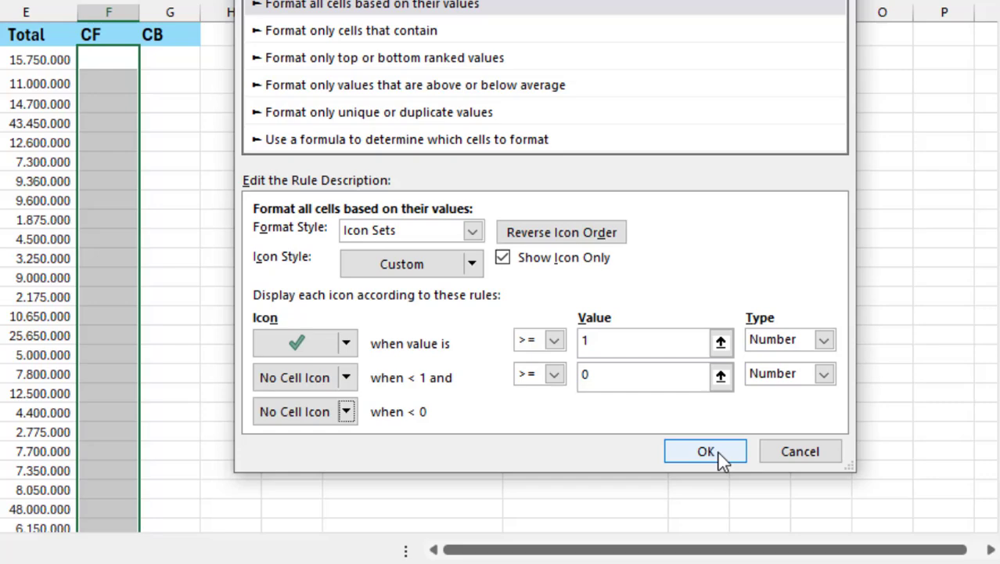
# Apply the icon rule and enter 1 in F2 and F3 so both show check marks
pyautogui.click(700, 445)
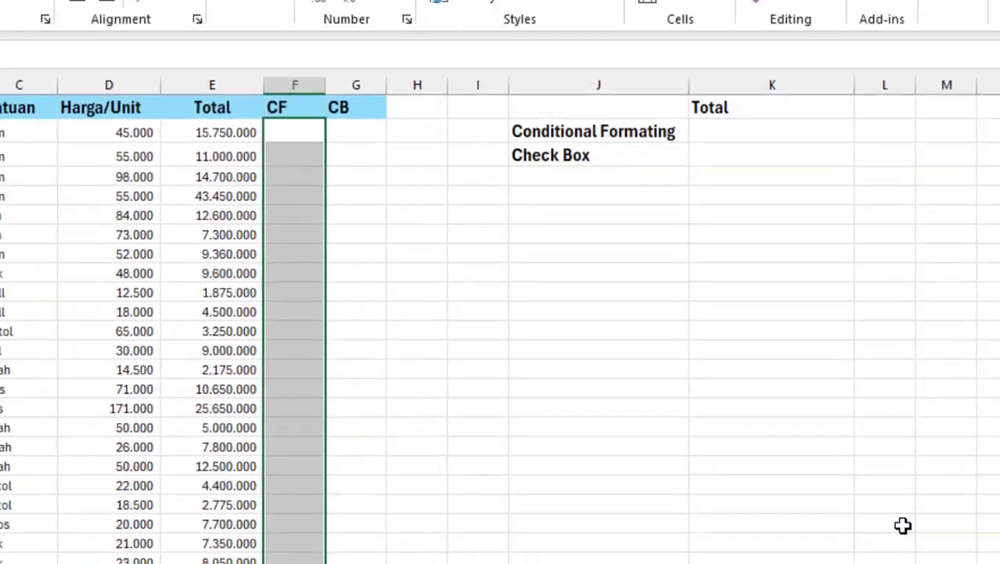
pyautogui.click(308, 129)
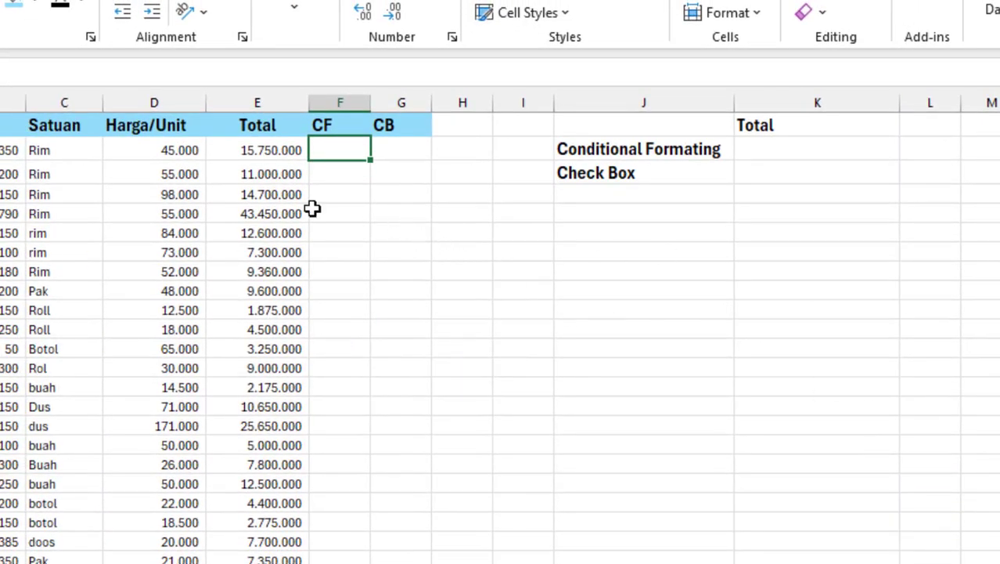
pyautogui.scroll(4, 310, 261)
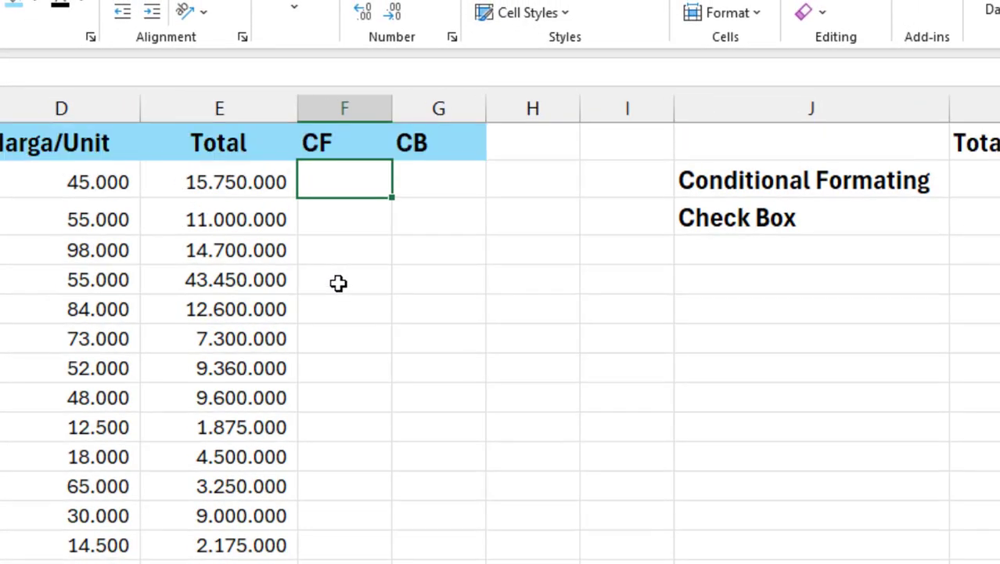
pyautogui.write('1')
pyautogui.press('Return')
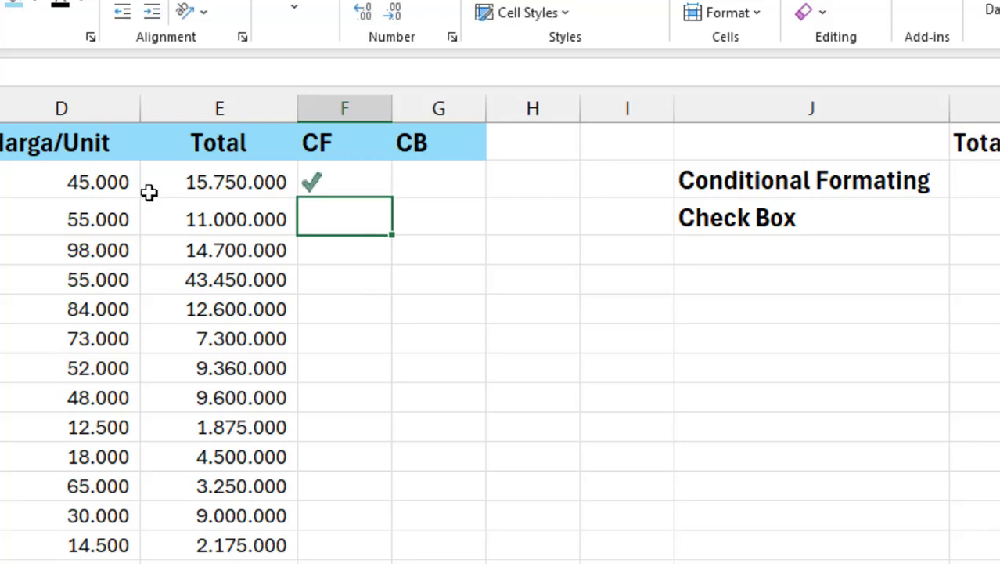
pyautogui.scroll(-1, 306, 250)
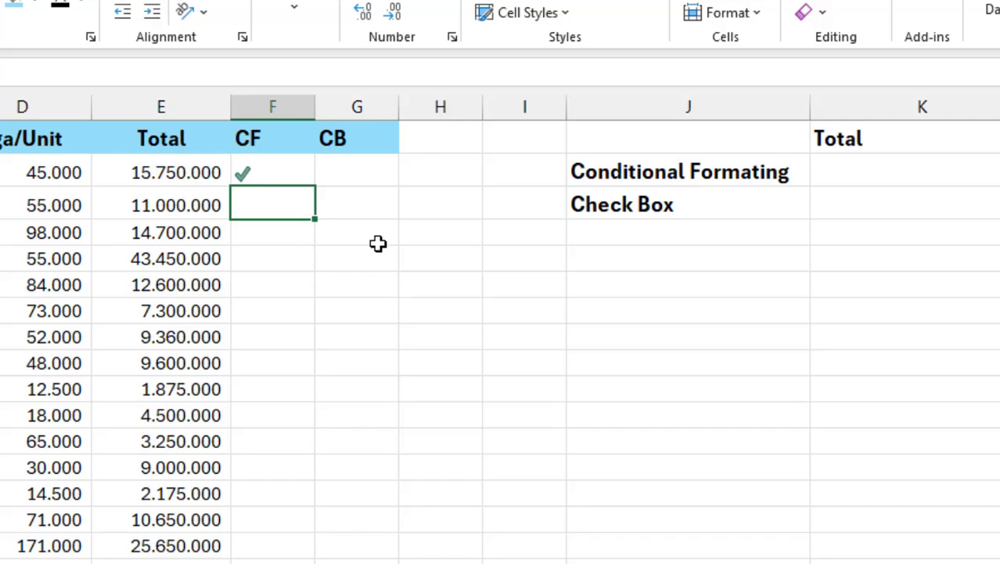
pyautogui.write('1')
pyautogui.press('Return')
pyautogui.press('Up')
pyautogui.press('Up')
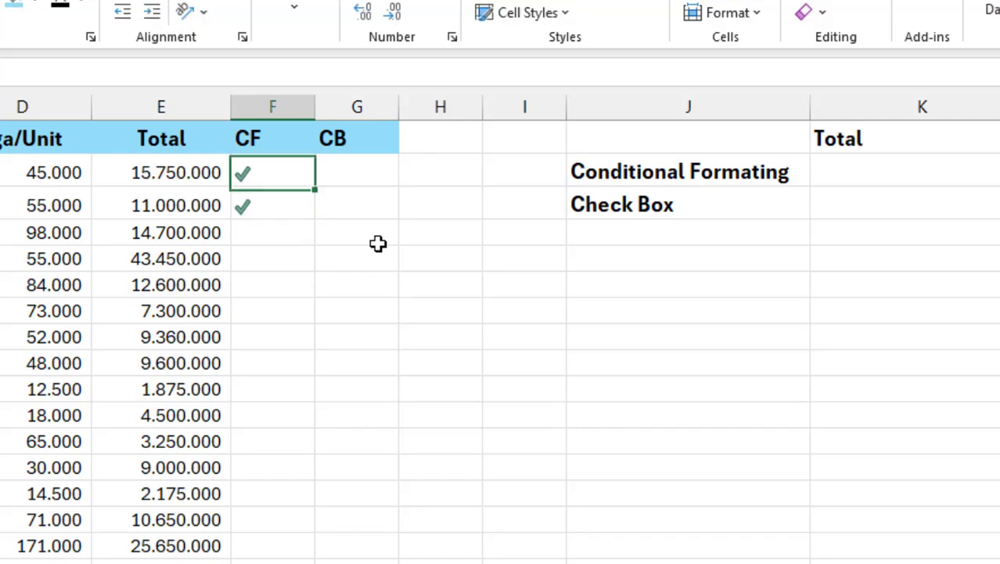
# Centre-align the CF and CB columns
pyautogui.click(283, 107)
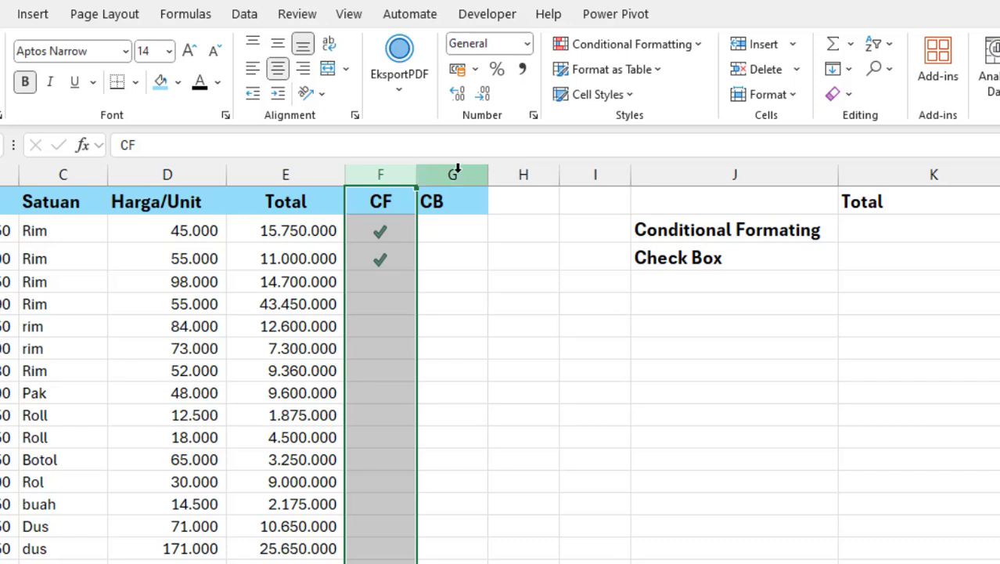
pyautogui.click(453, 174)
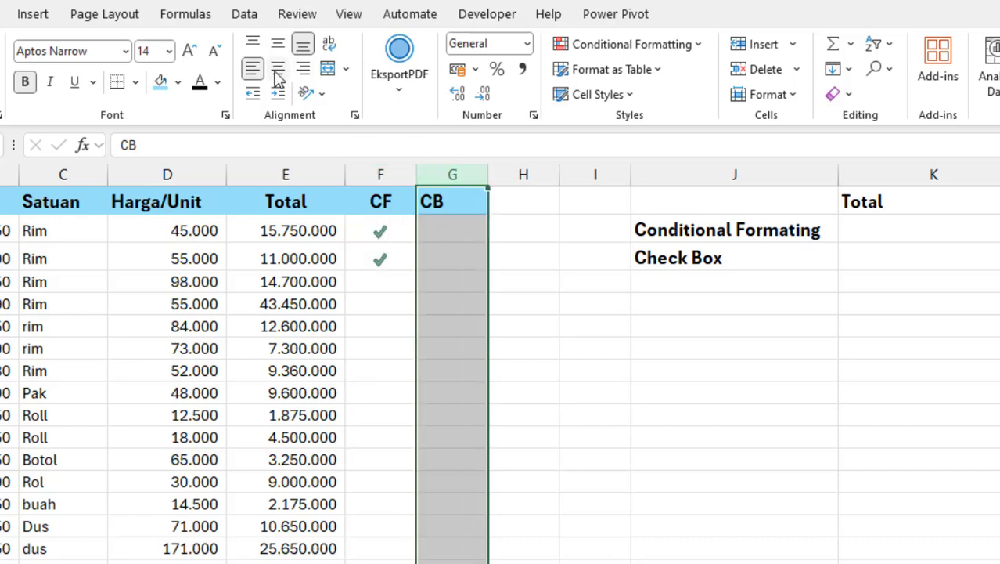
pyautogui.click(277, 69)
pyautogui.click(382, 282)
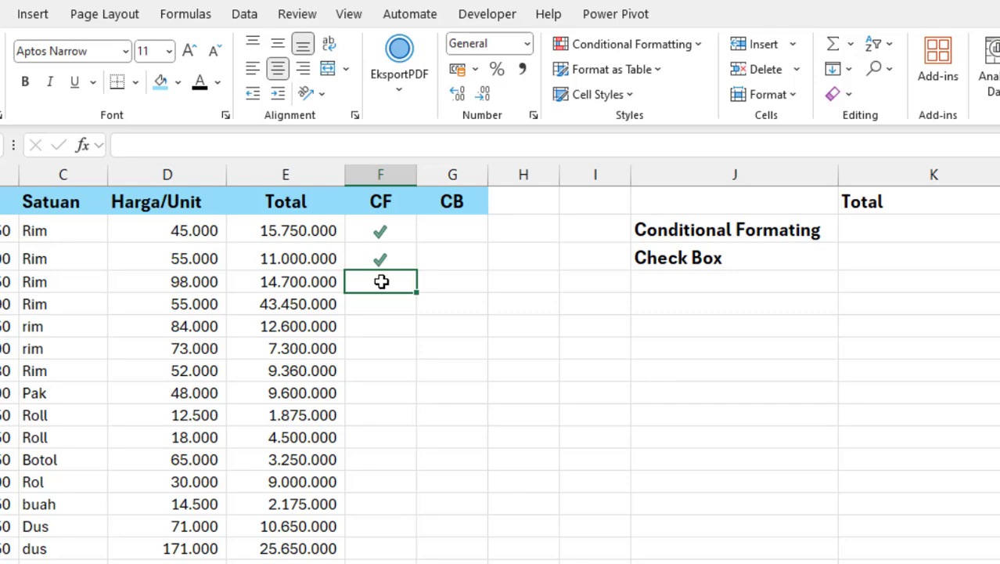
pyautogui.click(877, 238)
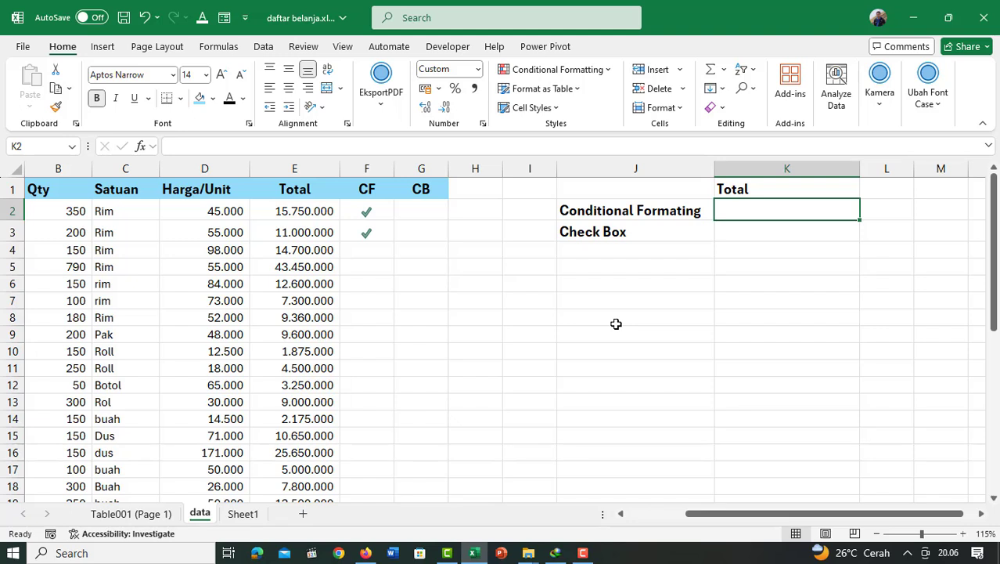
# Start the K2 formula as =SUMPRODUCT((1=F2:F36) using autocomplete and a range selection
pyautogui.write('=')
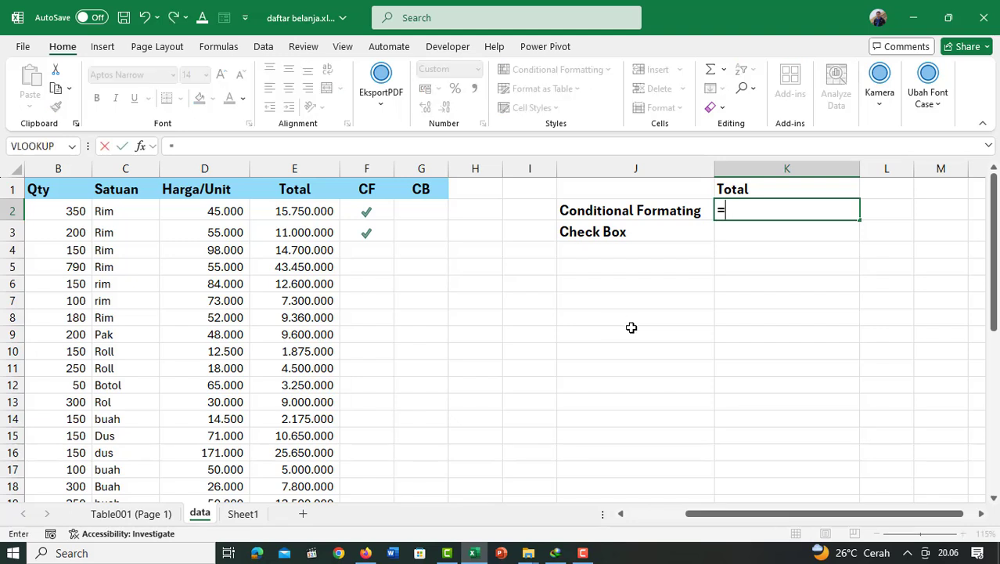
pyautogui.write('sum')
pyautogui.press('Down')
pyautogui.press('Down')
pyautogui.press('Down')
pyautogui.press('Tab')
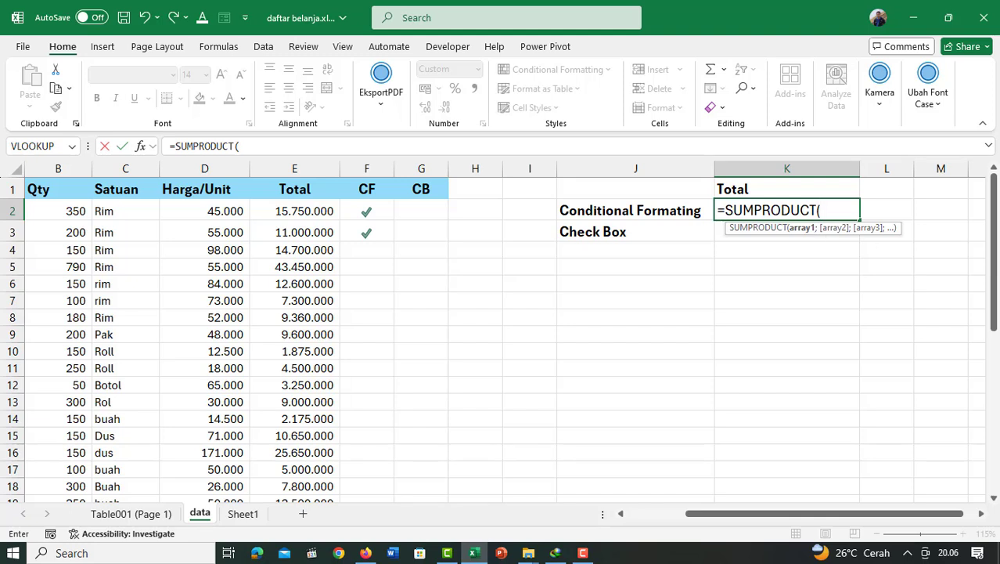
pyautogui.write('(1')
pyautogui.write('=')
pyautogui.click(381, 219)
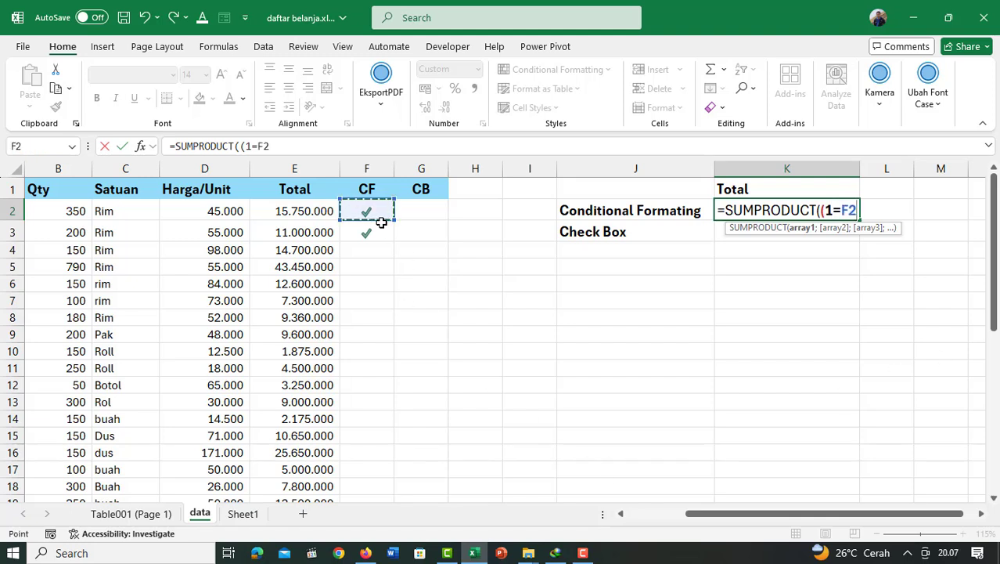
pyautogui.moveTo(381, 219); pyautogui.dragTo(381, 223)
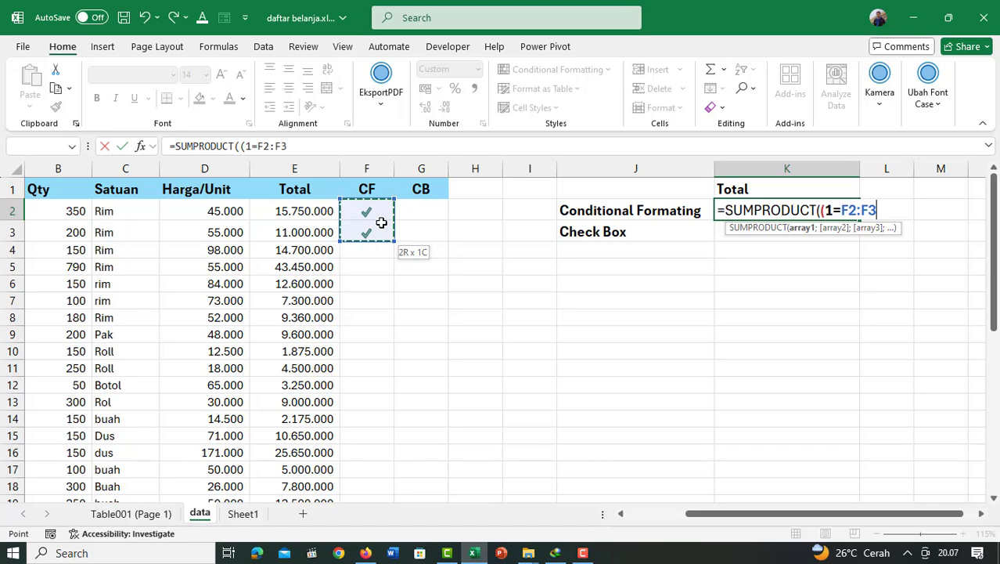
pyautogui.scroll(-6, 372, 373)
pyautogui.scroll(-2, 371, 351)
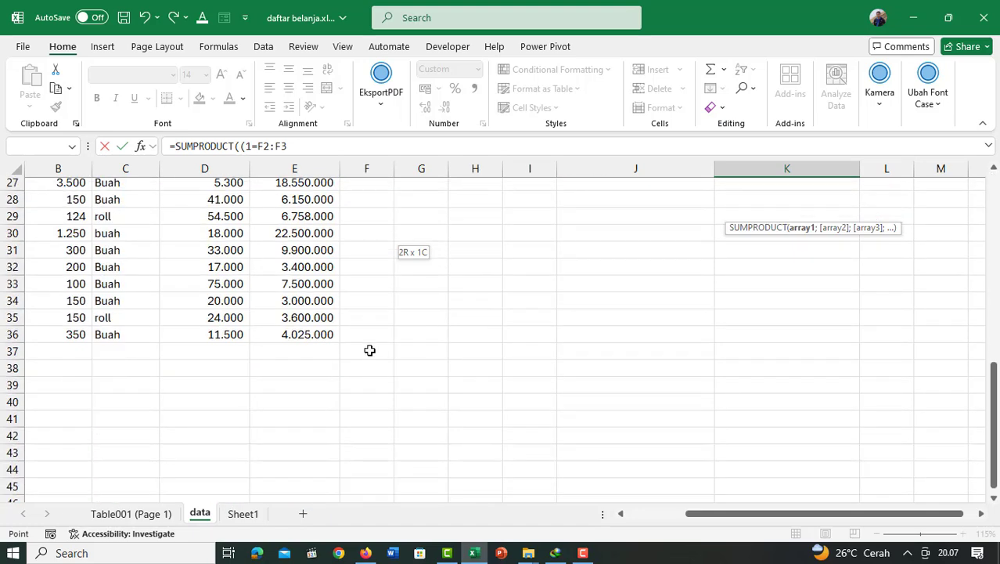
pyautogui.keyDown('shift'); pyautogui.click(372, 344); pyautogui.keyUp('shift')
pyautogui.scroll(9, 543, 364)
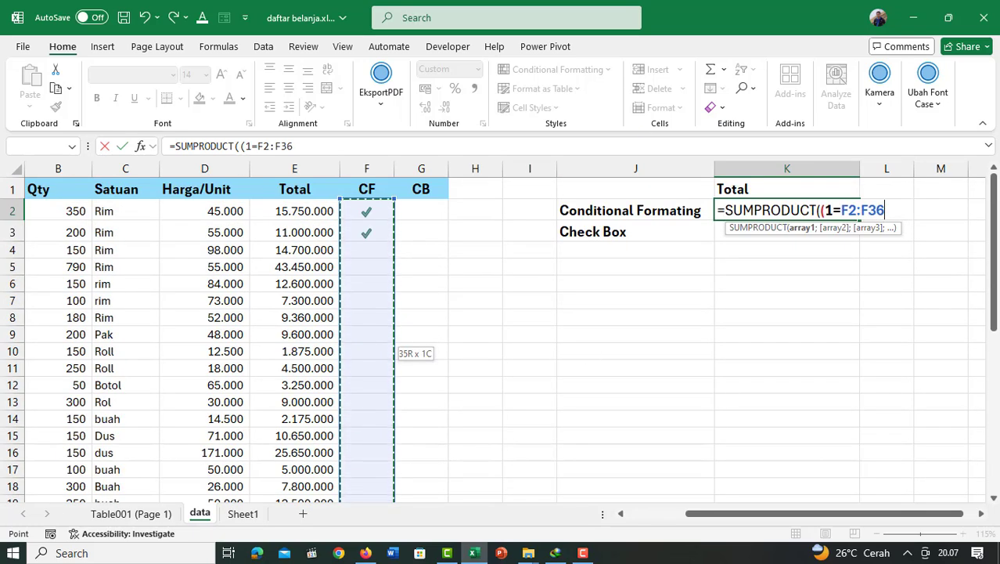
pyautogui.write(')*')
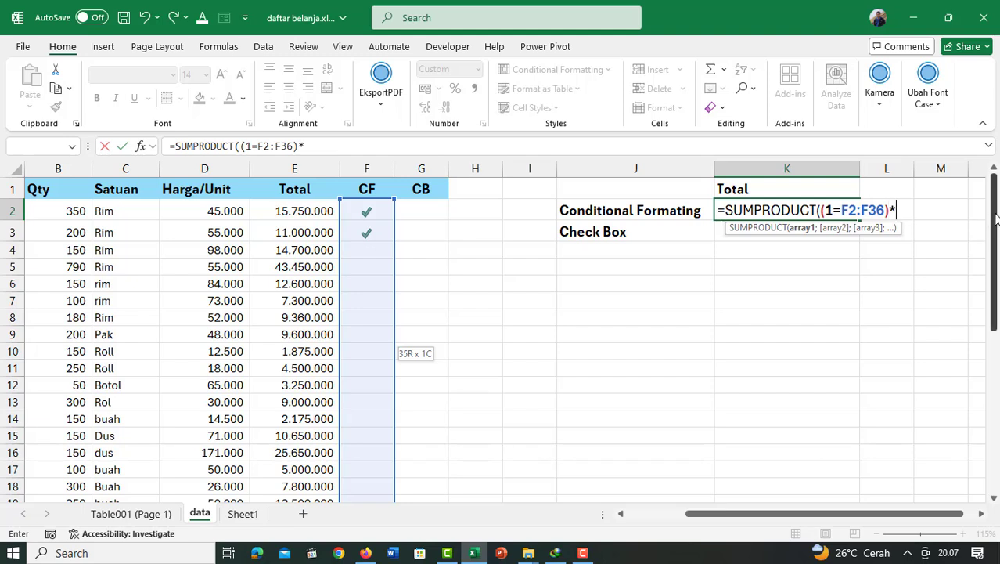
# Finish the formula with the E2:E36 Total range and commit it, giving Rp 26.750.000
pyautogui.write('(')
pyautogui.click(298, 208)
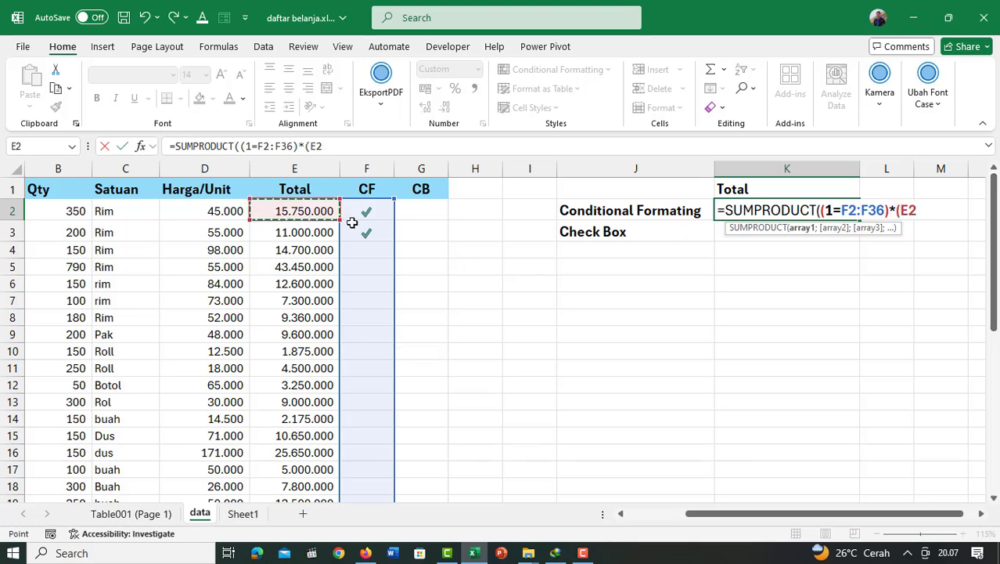
pyautogui.hotkey('ctrl', 'shift', 'Down')
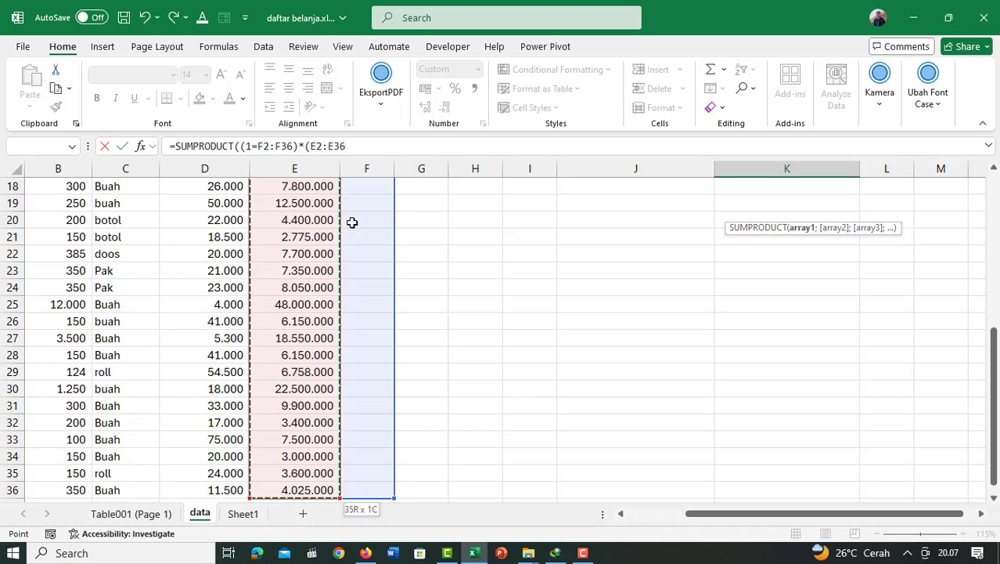
pyautogui.scroll(4, 619, 318)
pyautogui.scroll(2, 618, 319)
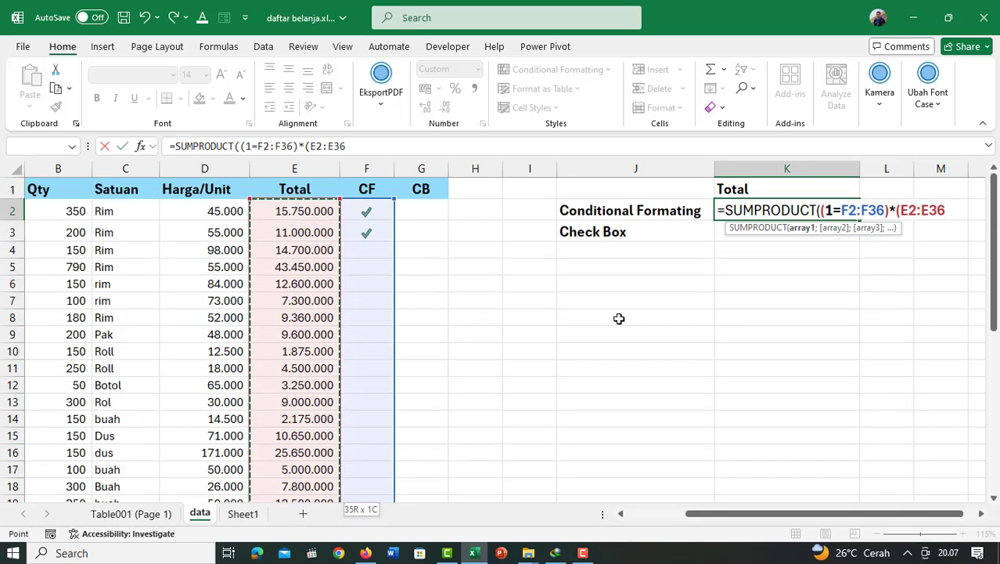
pyautogui.write(')')
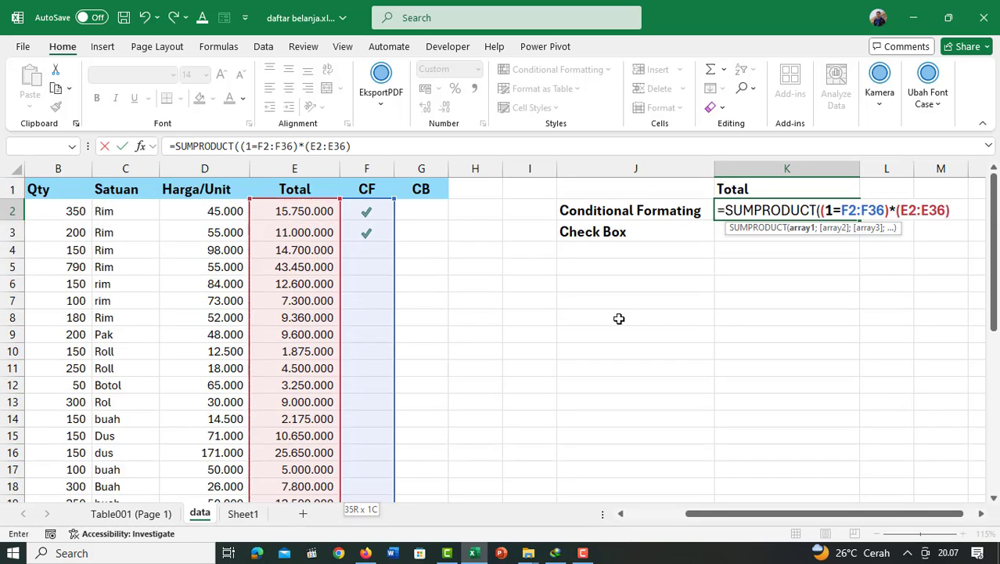
pyautogui.write(')')
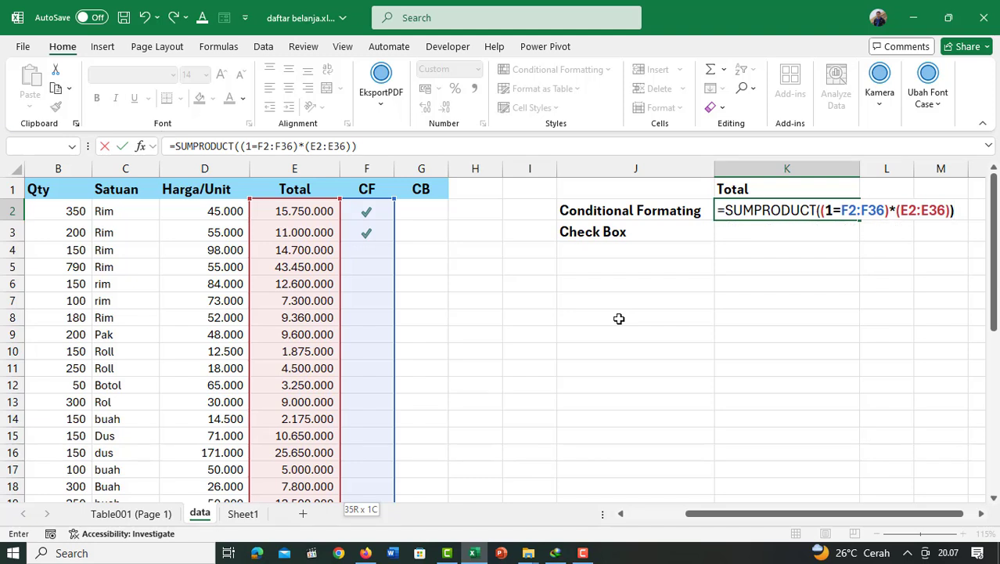
pyautogui.press('Return')
pyautogui.press('Up')
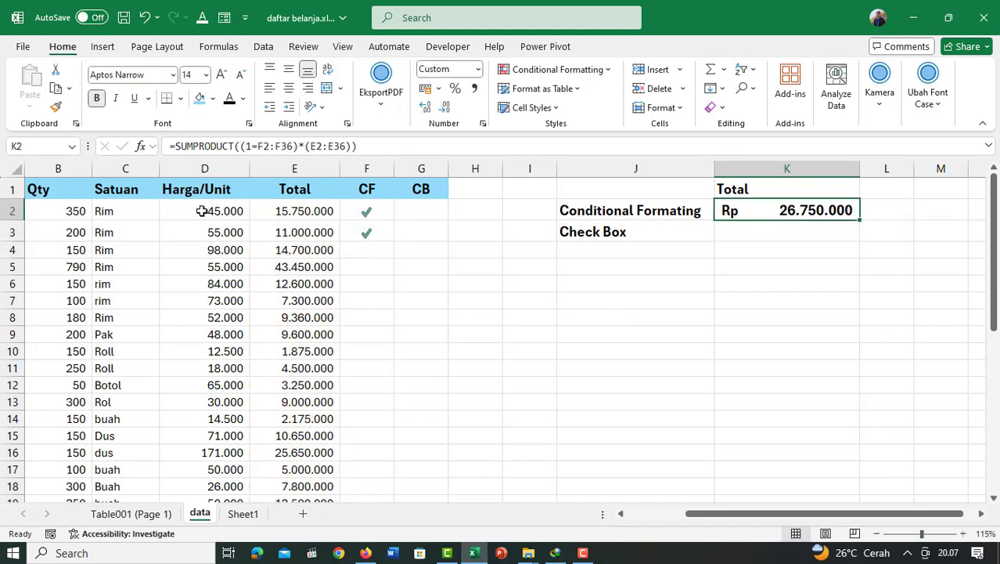
# Clear F3 to test its check mark, then restore the 1
pyautogui.click(381, 233)
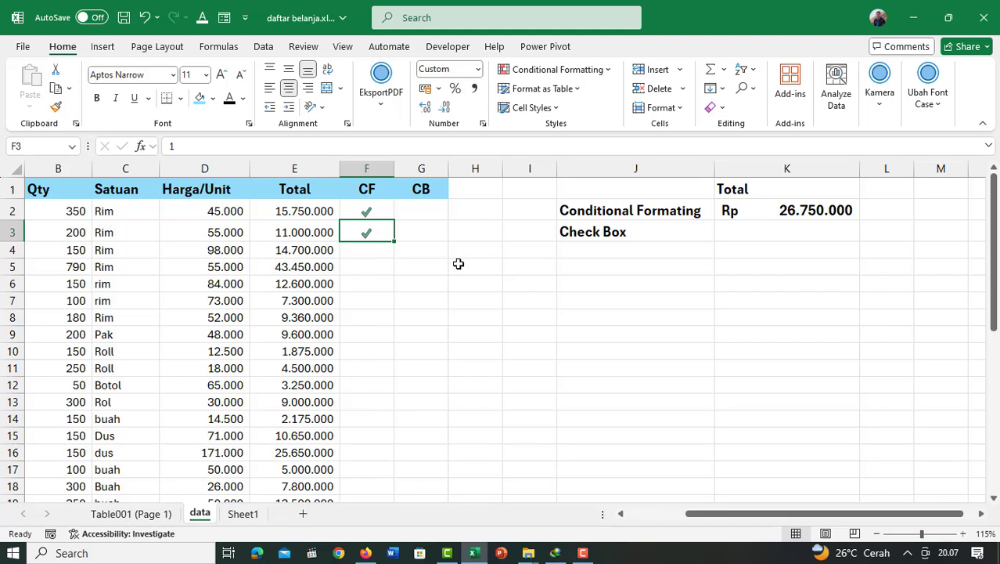
pyautogui.press('Delete')
pyautogui.write('1')
pyautogui.press('Return')
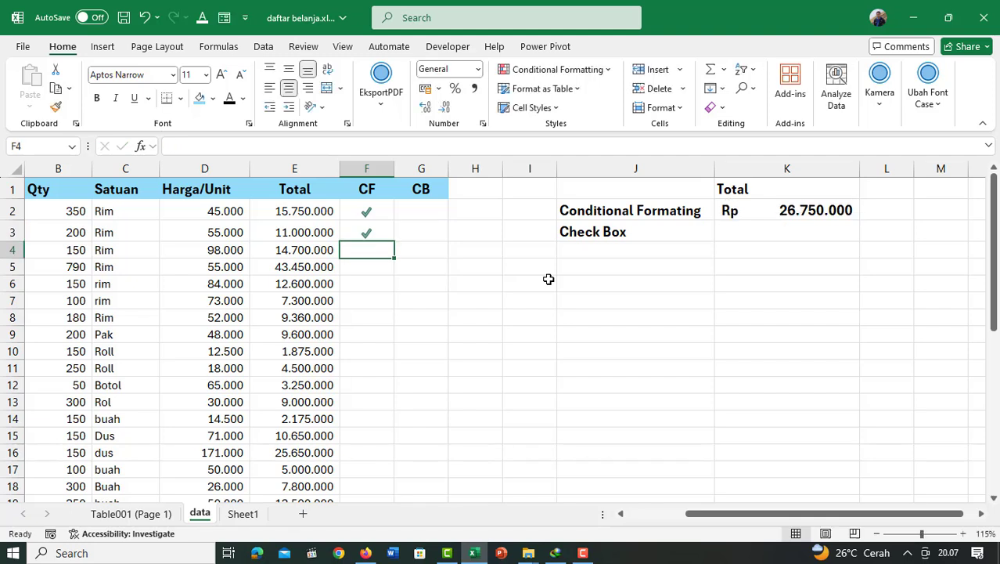
# Enter 1 in F8, F12 and F17 to tick those rows
pyautogui.press('Down')
pyautogui.press('Down')
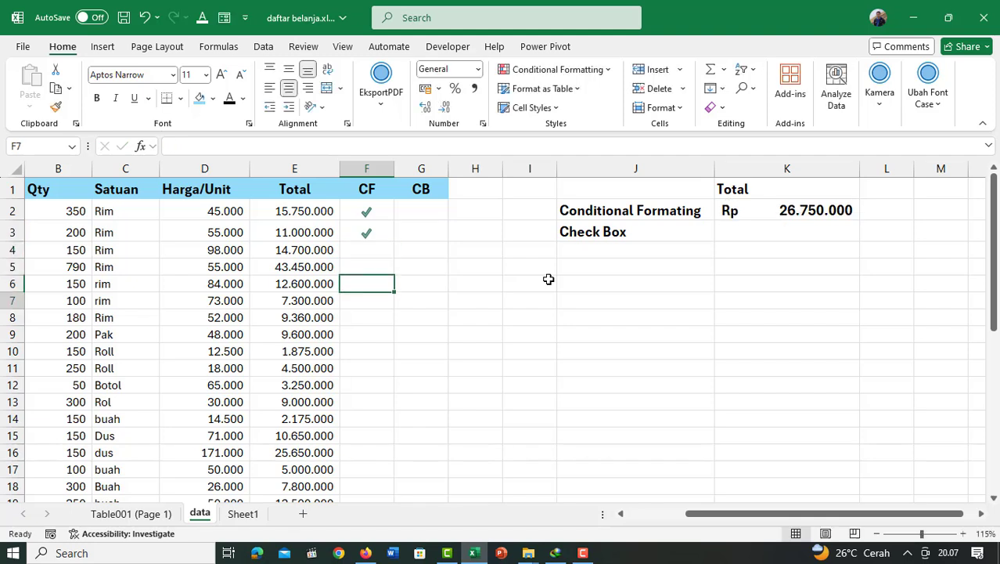
pyautogui.press('Down')
pyautogui.press('Down')
pyautogui.write('1')
pyautogui.press('Return')
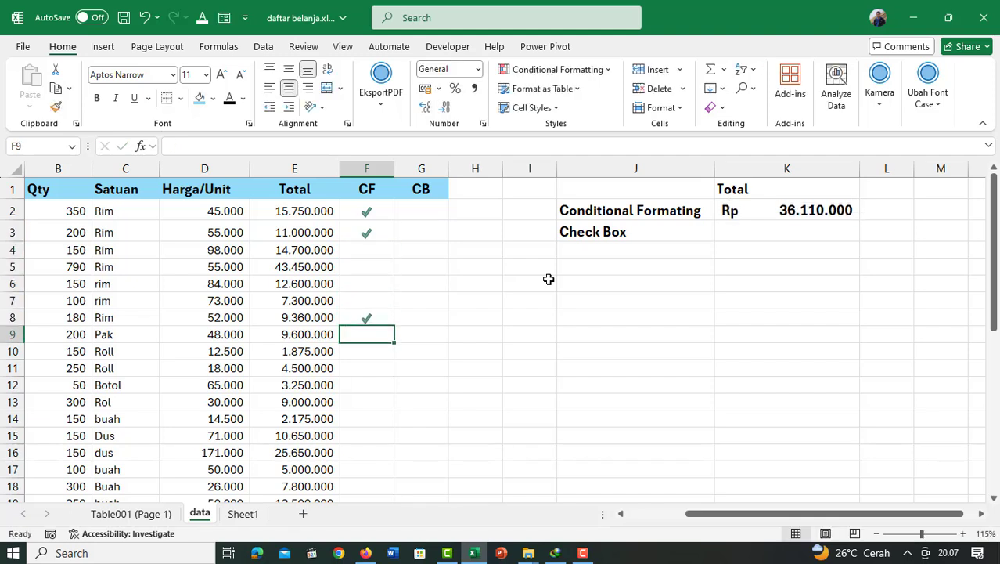
pyautogui.press('Down')
pyautogui.press('Down')
pyautogui.press('Down')
pyautogui.write('1')
pyautogui.press('Return')
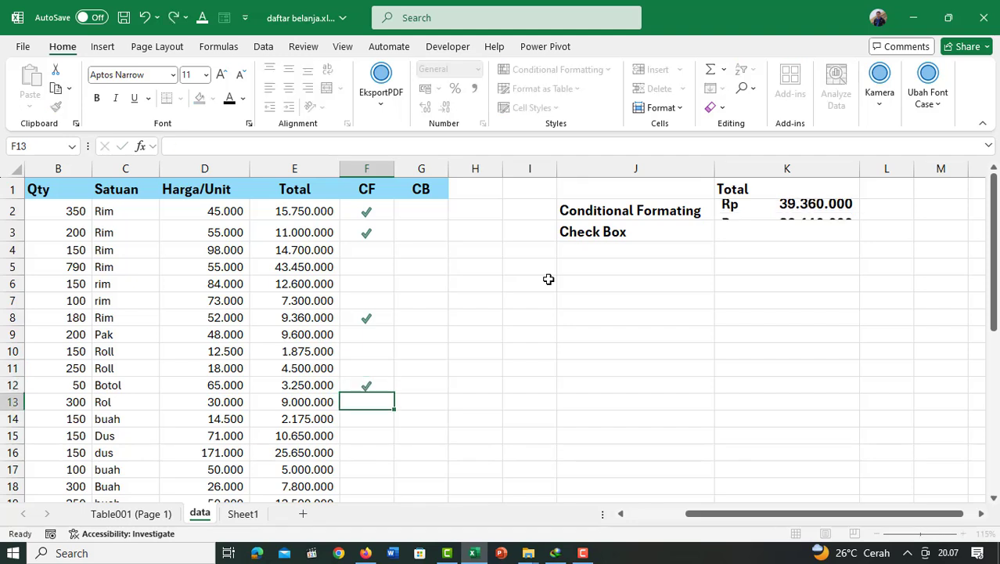
pyautogui.press('Down')
pyautogui.press('Down')
pyautogui.press('Down')
pyautogui.press('Down')
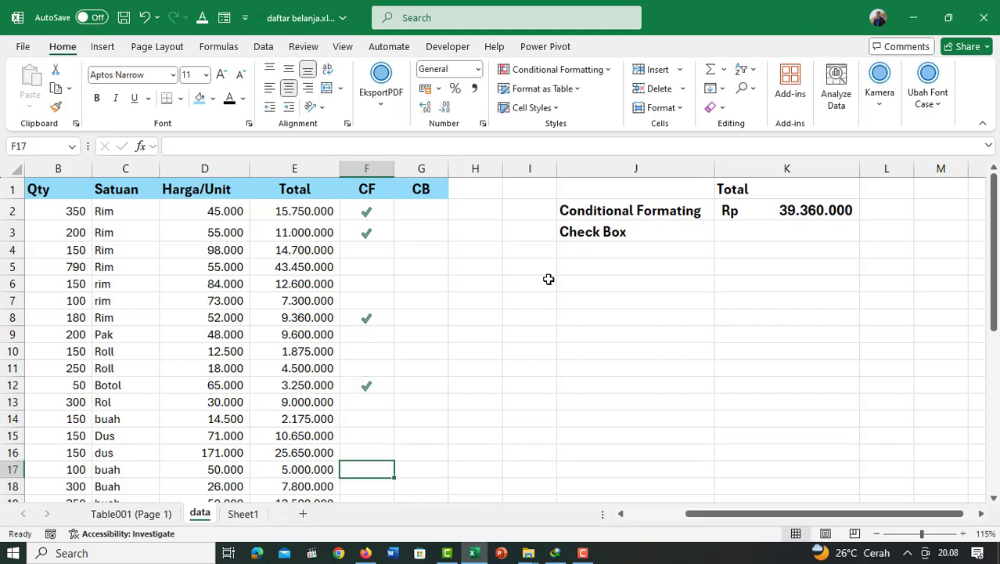
pyautogui.write('1')
pyautogui.press('Return')
# Enter 2 in F4 to test the check mark, then clear F4 again
pyautogui.press('Up')
pyautogui.press('Up')
pyautogui.press('Up')
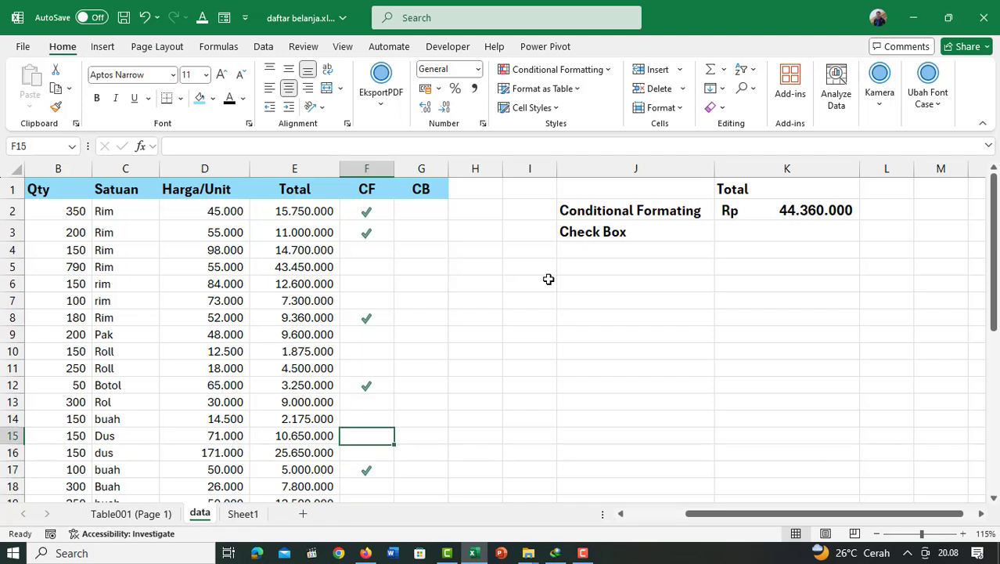
pyautogui.press('Up')
pyautogui.press('Up')
pyautogui.press('Up')
pyautogui.press('Up')
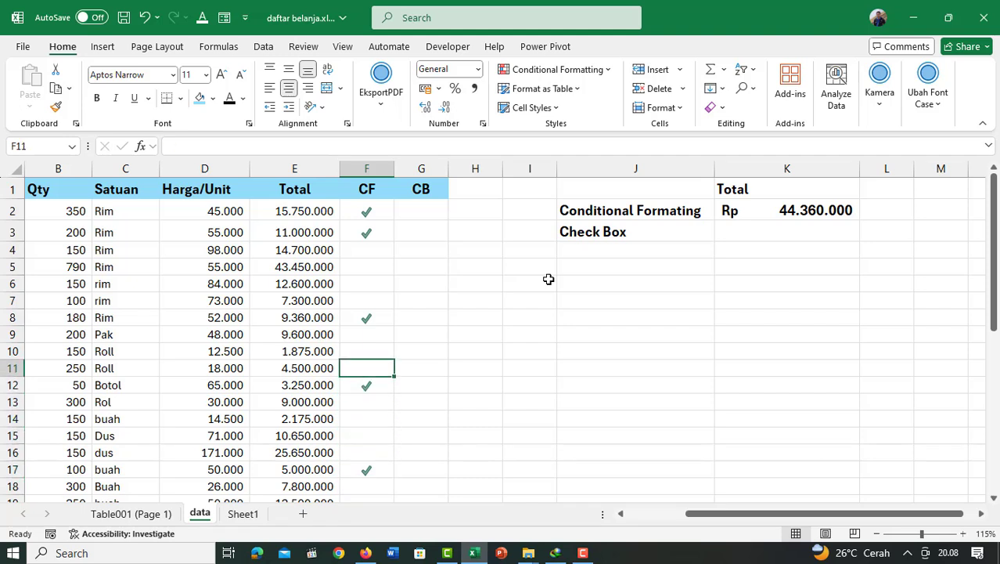
pyautogui.press('Up')
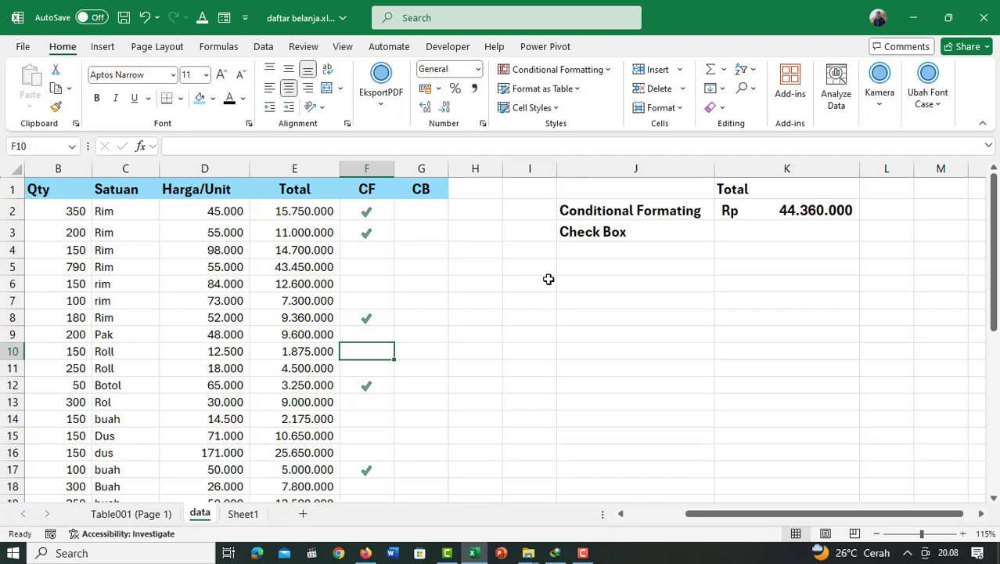
pyautogui.press('Up')
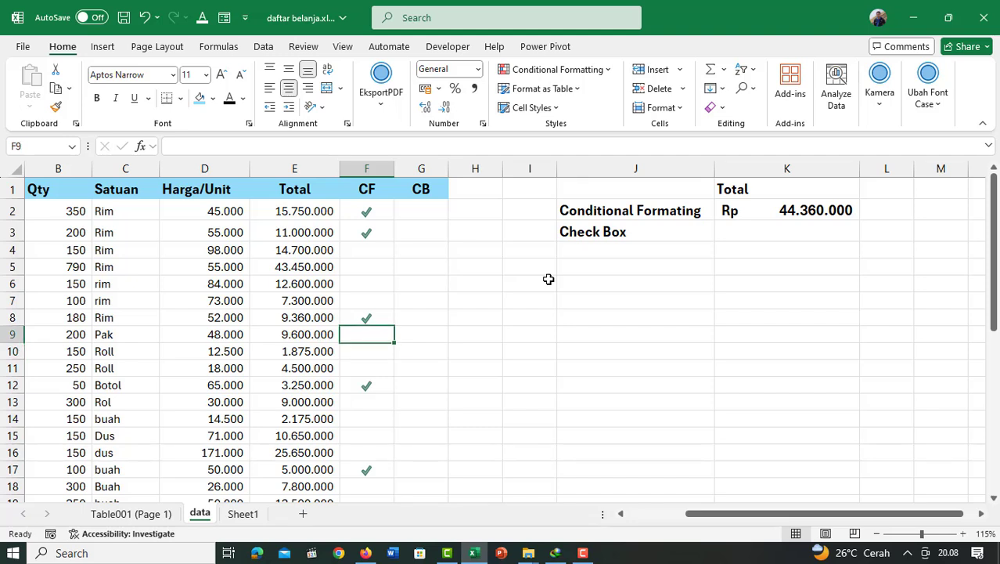
pyautogui.press('Up')
pyautogui.press('Up')
pyautogui.press('Up')
pyautogui.press('Up')
pyautogui.press('Up')
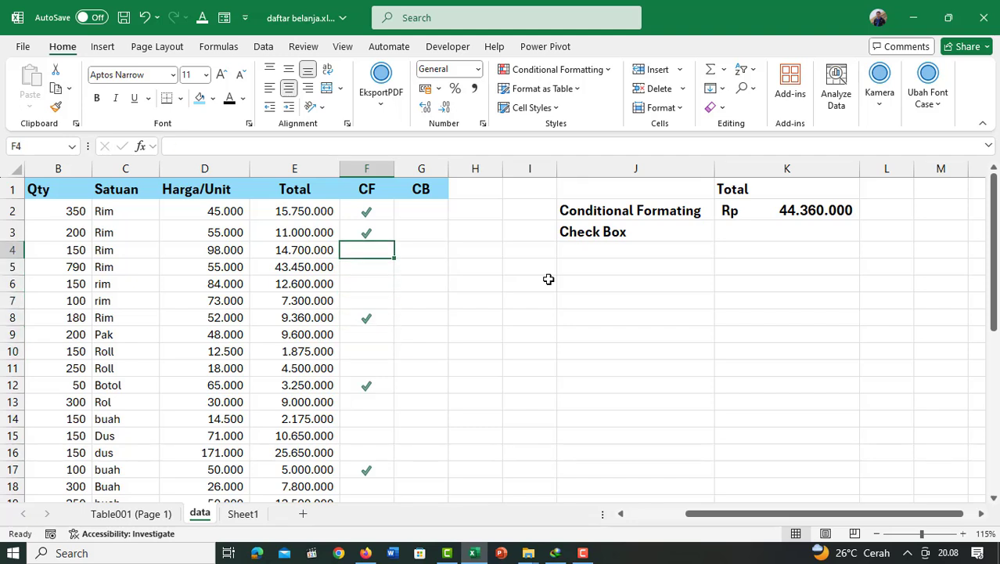
pyautogui.write('2')
pyautogui.press('Return')
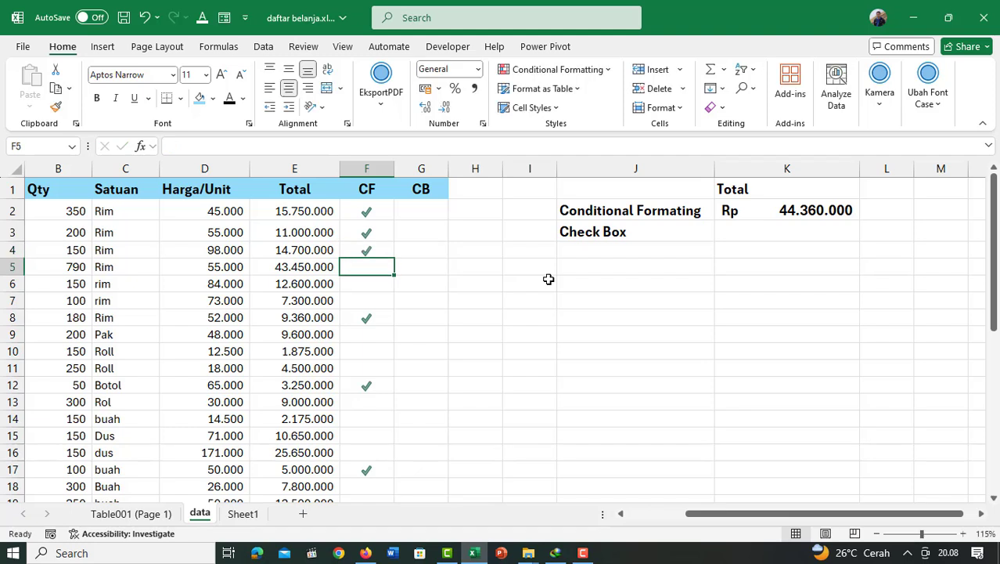
pyautogui.press('Up')
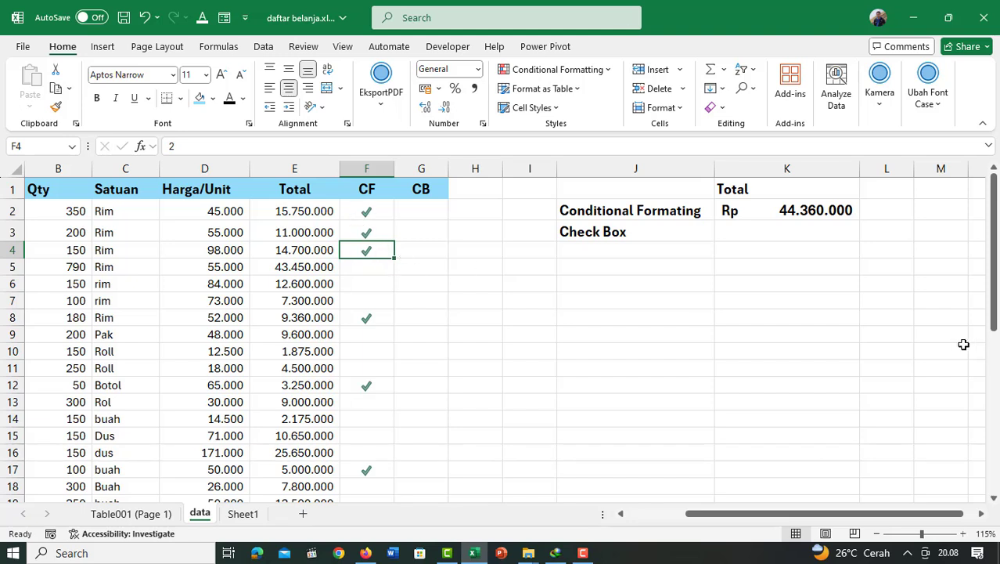
pyautogui.press('Delete')
# Select the whole column F and open Data Validation from the Data tab
pyautogui.click(375, 209)
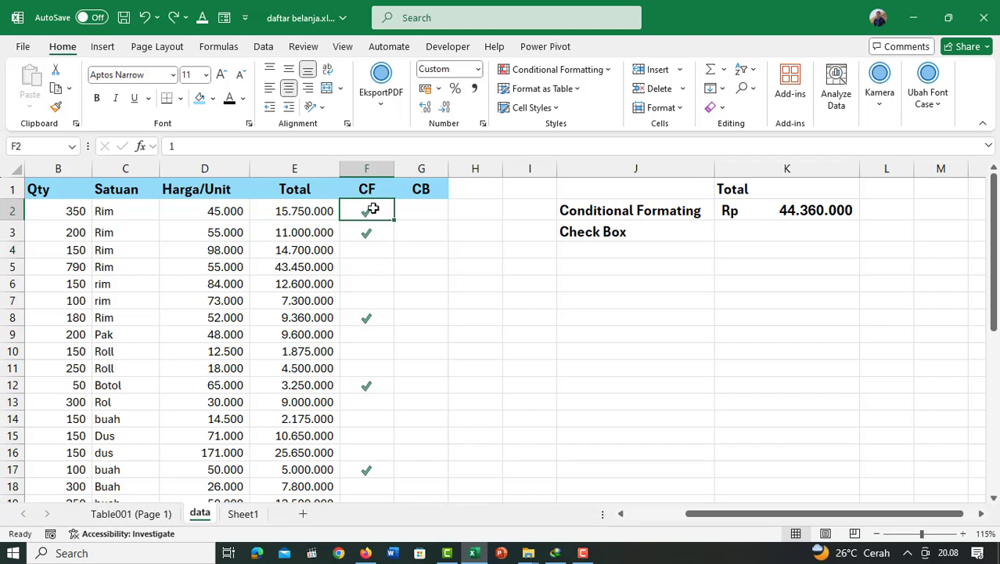
pyautogui.click(373, 167)
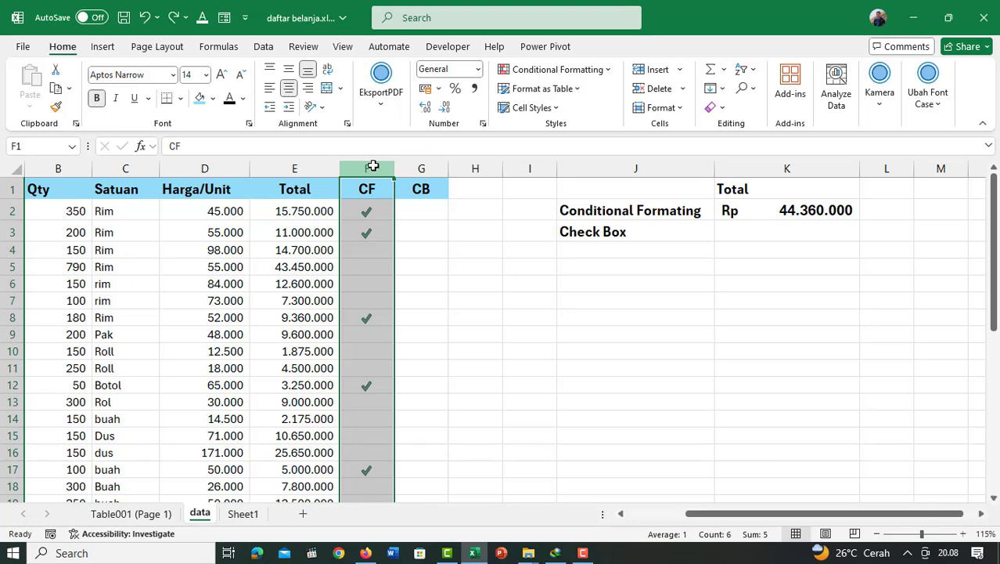
pyautogui.click(263, 46)
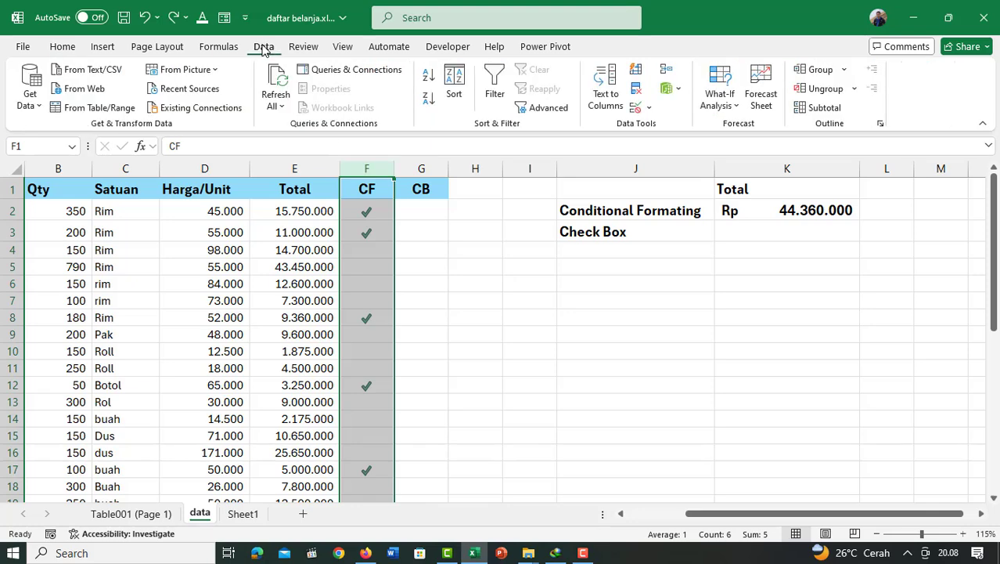
pyautogui.click(647, 107)
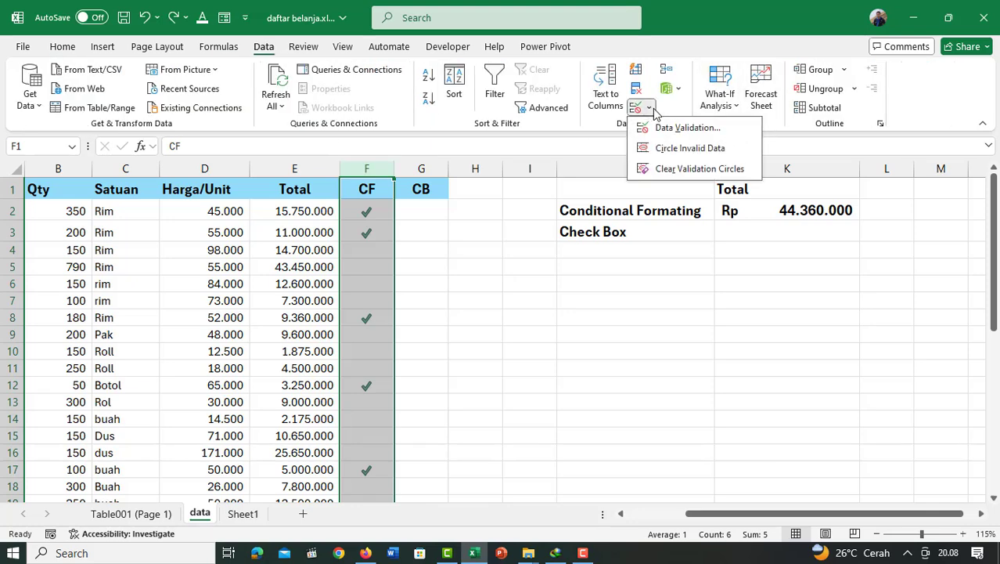
pyautogui.click(689, 127)
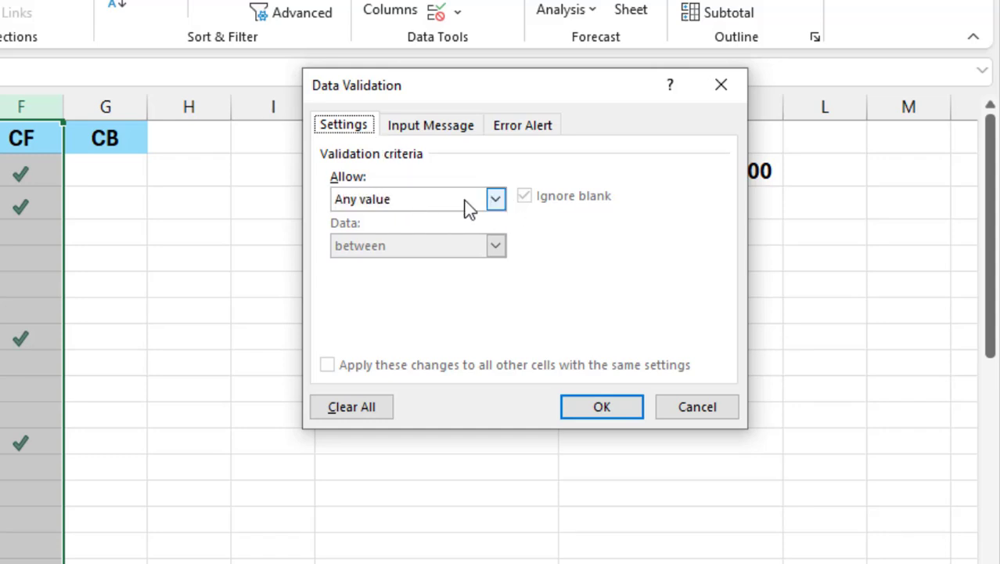
# Set validation Allow to Whole number, Data to equal to, and Value to 1
pyautogui.click(495, 200)
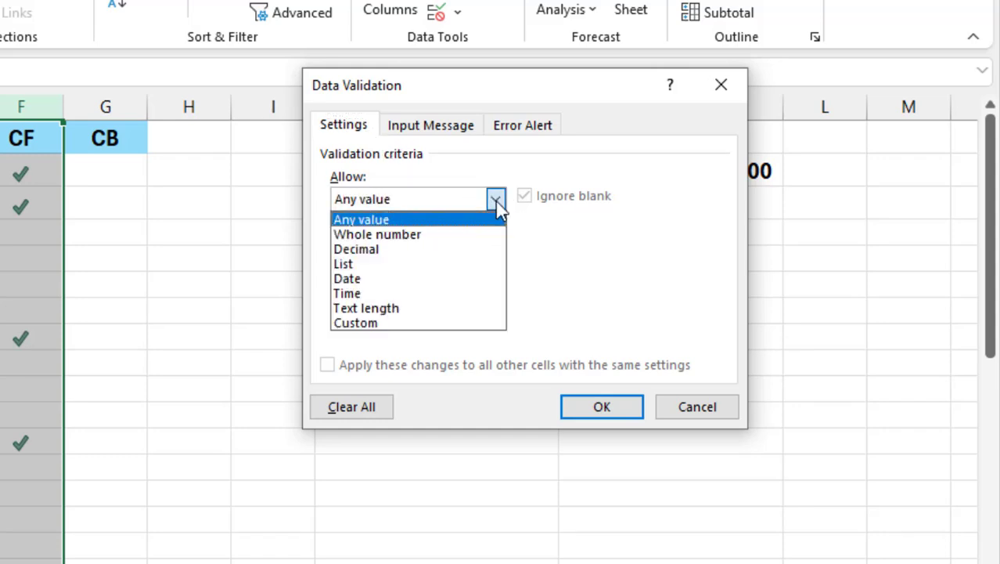
pyautogui.click(467, 235)
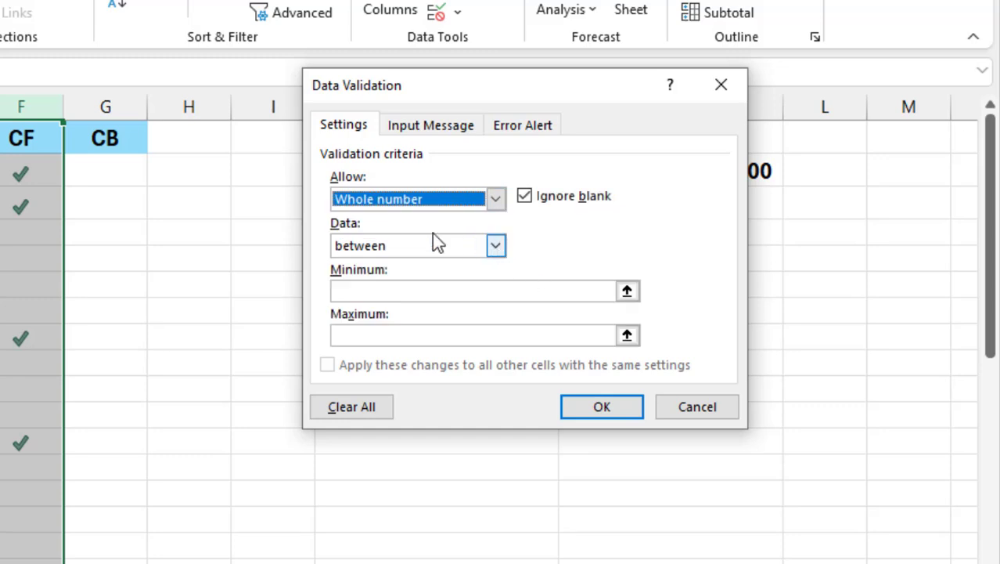
pyautogui.click(496, 246)
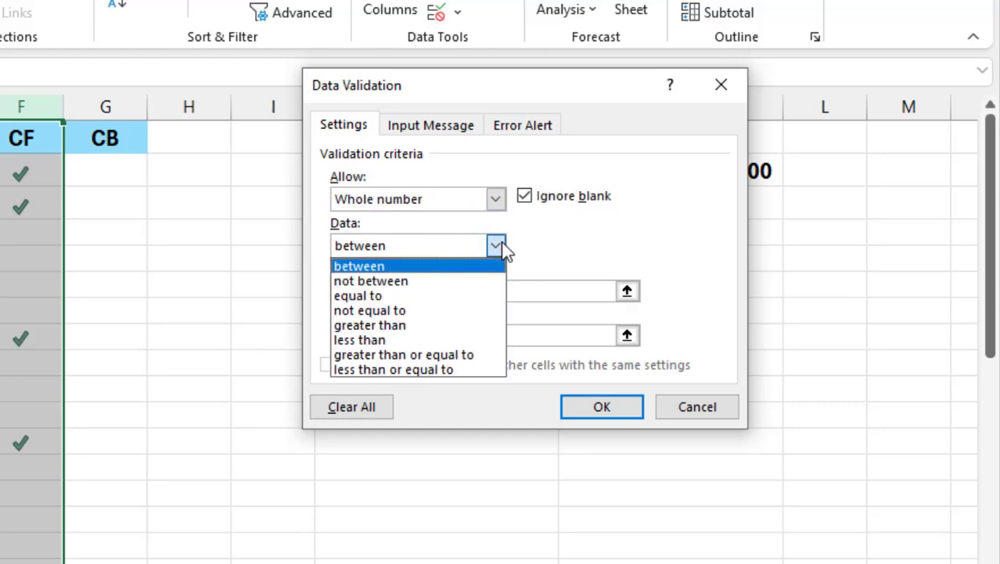
pyautogui.click(470, 296)
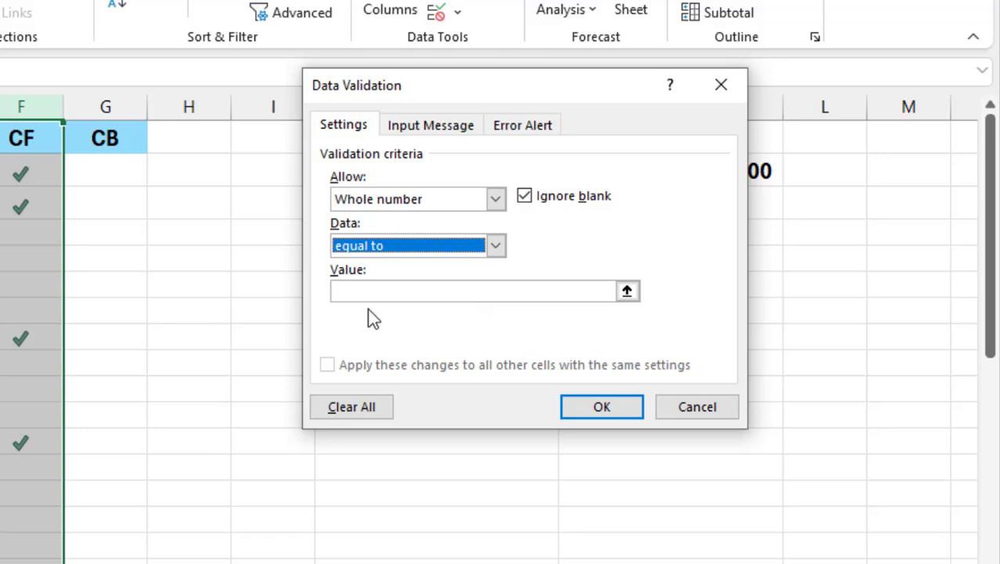
pyautogui.click(378, 289)
pyautogui.write('1')
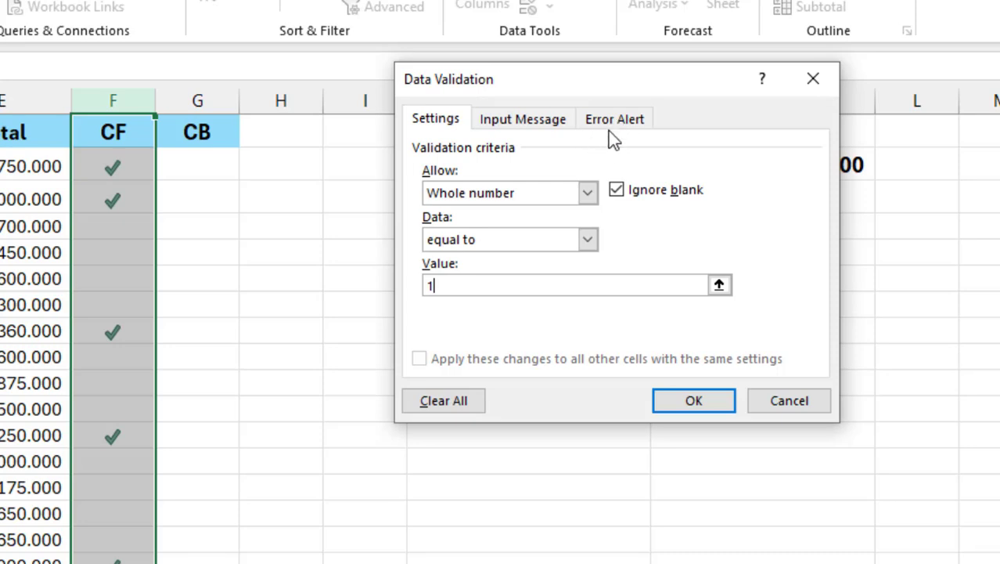
# Add error alert title 'Kesalahan' and message 'Hanya Boleh memasukkan angka 1', then apply
pyautogui.click(628, 123)
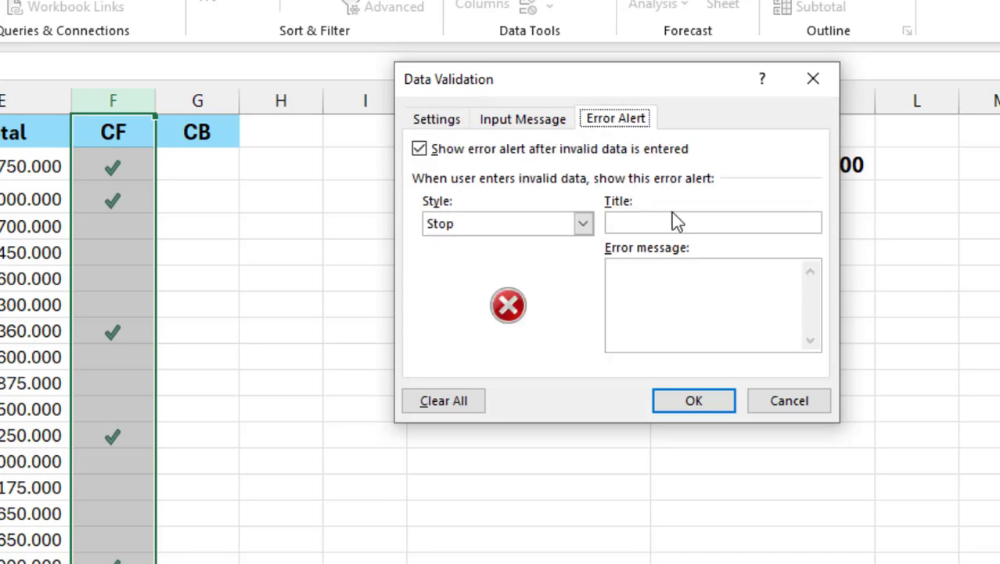
pyautogui.click(638, 225)
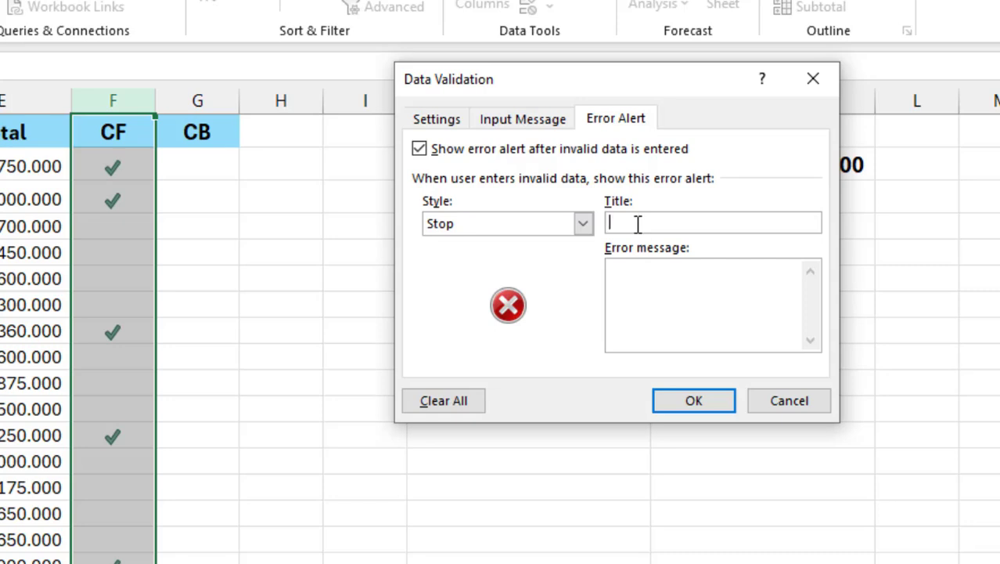
pyautogui.write('Kesalahan')
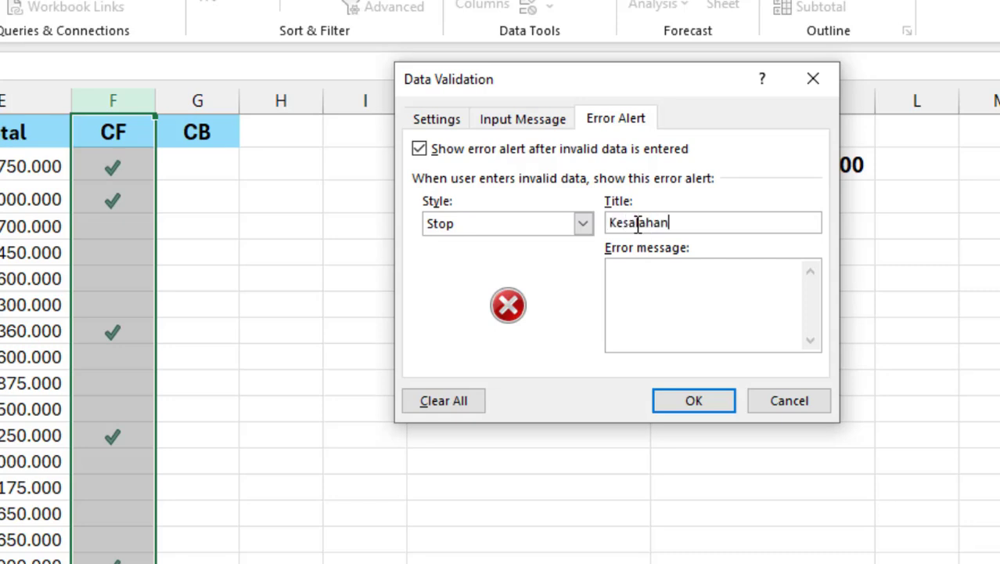
pyautogui.click(636, 274)
pyautogui.write('Hanya ')
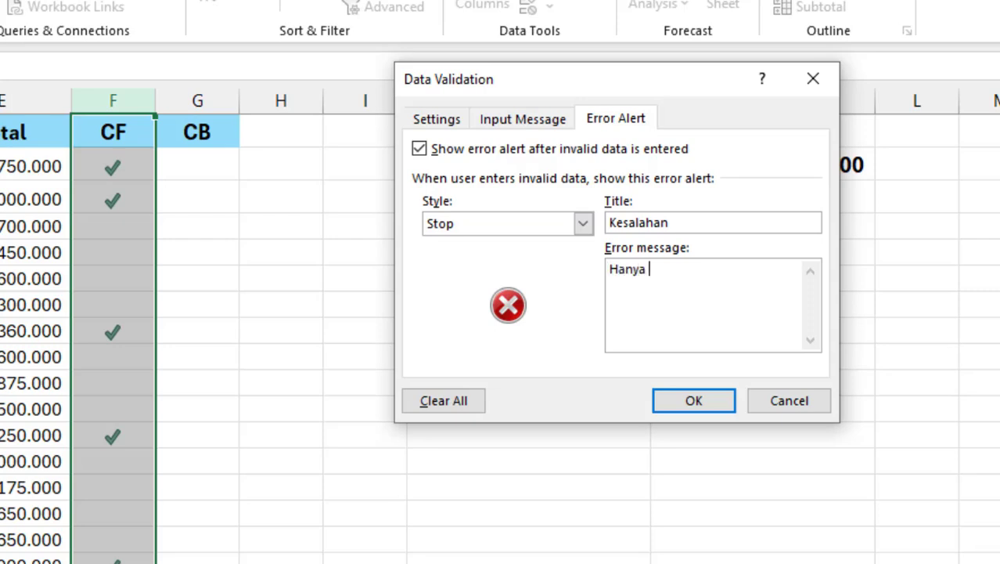
pyautogui.write('Boleh ')
pyautogui.write('memas')
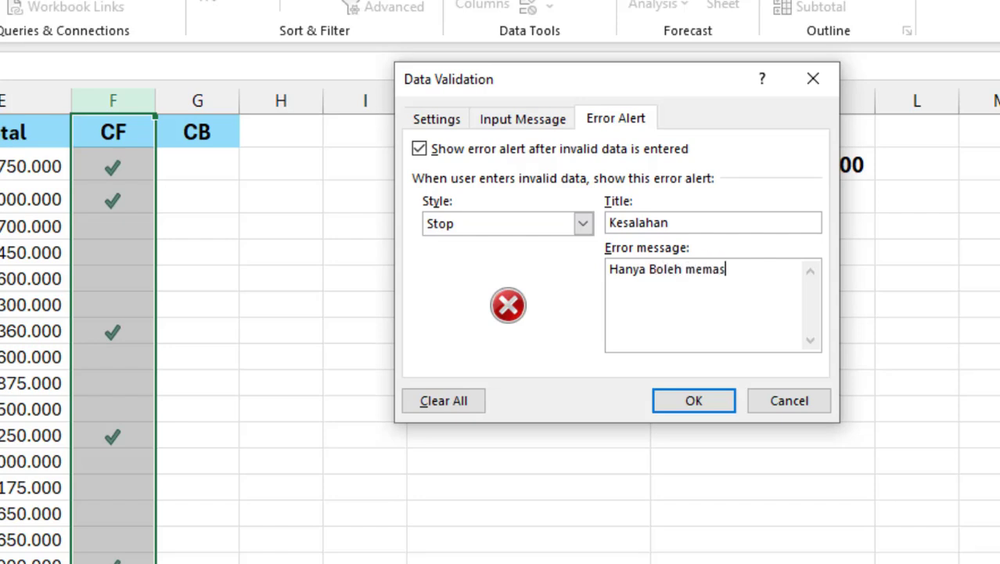
pyautogui.write('ukkan an')
pyautogui.press('BackSpace')
pyautogui.press('BackSpace')
pyautogui.write('n')
pyautogui.write(' angka 1')
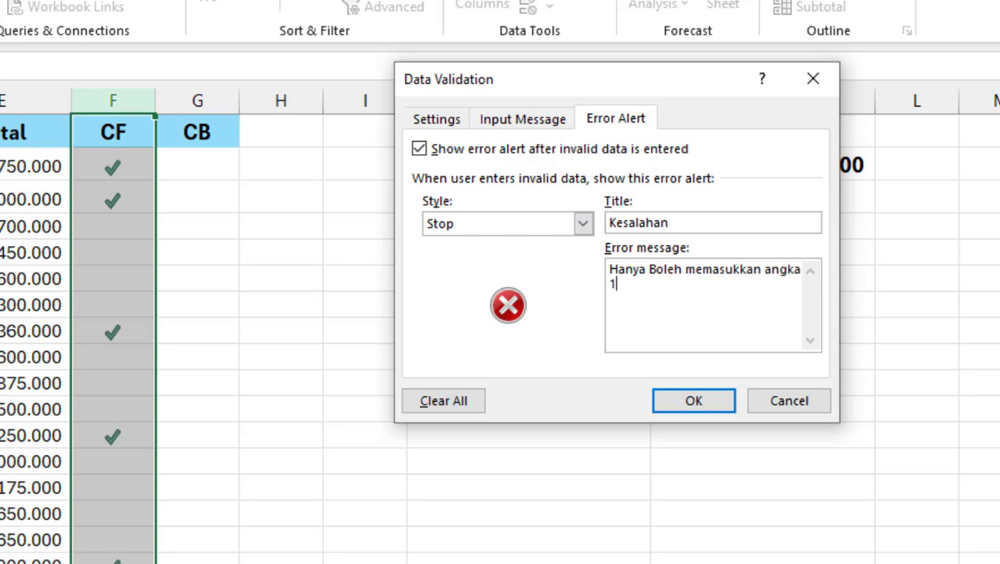
pyautogui.click(694, 409)
# Enter 2 in F4, see it rejected, retry with 1, then select G2
pyautogui.click(108, 228)
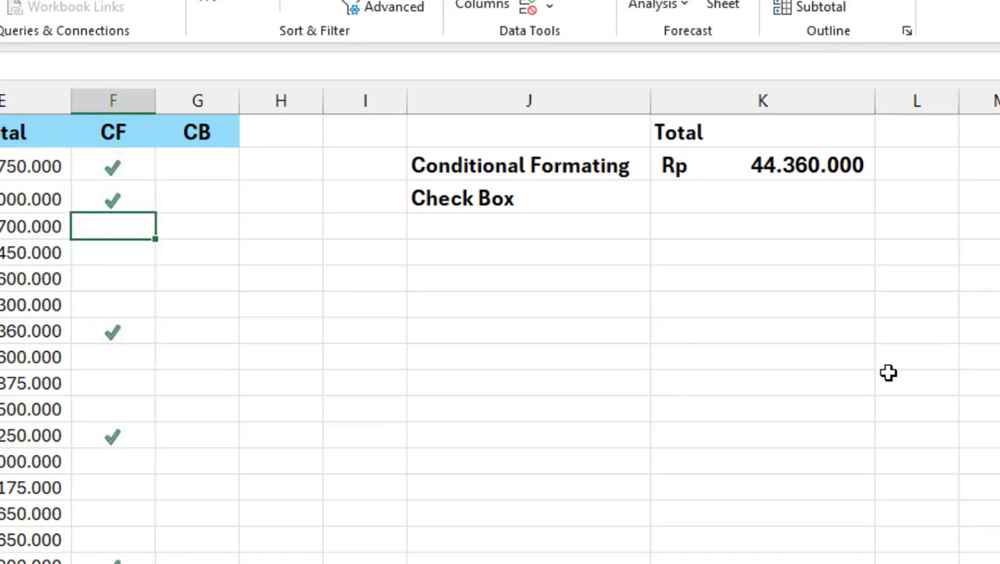
pyautogui.write('2')
pyautogui.press('Return')
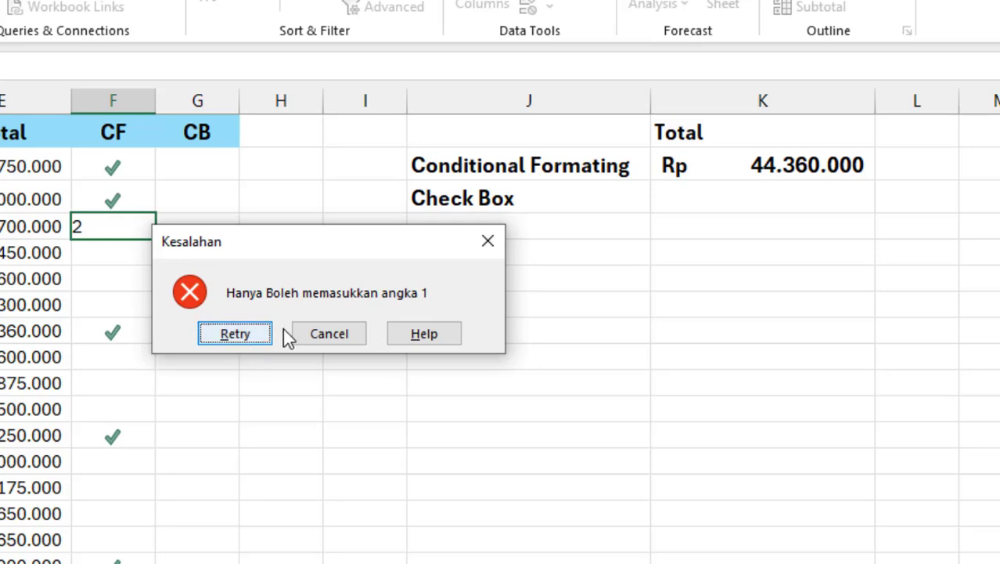
pyautogui.click(235, 335)
pyautogui.write('1')
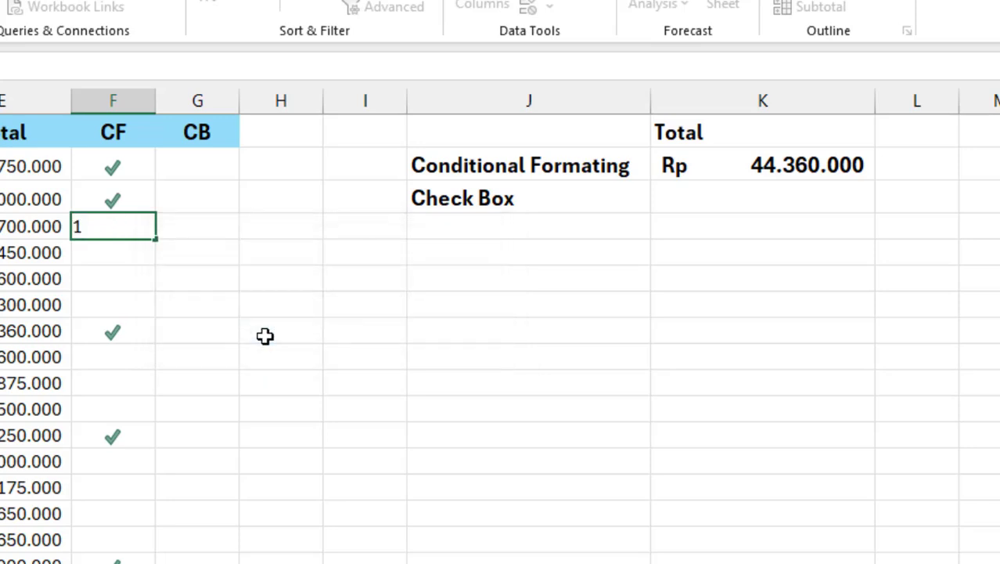
pyautogui.press('Return')
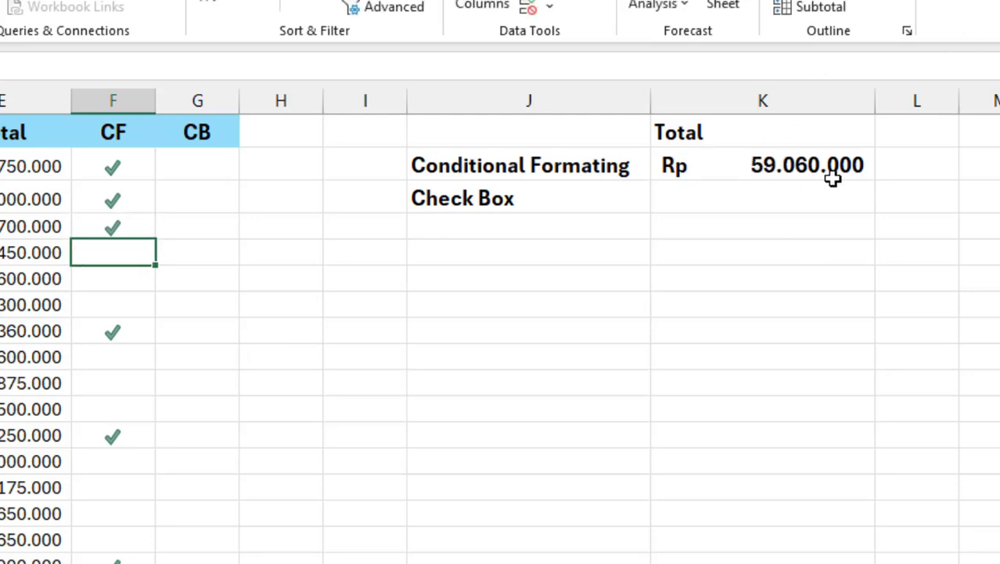
pyautogui.click(201, 166)
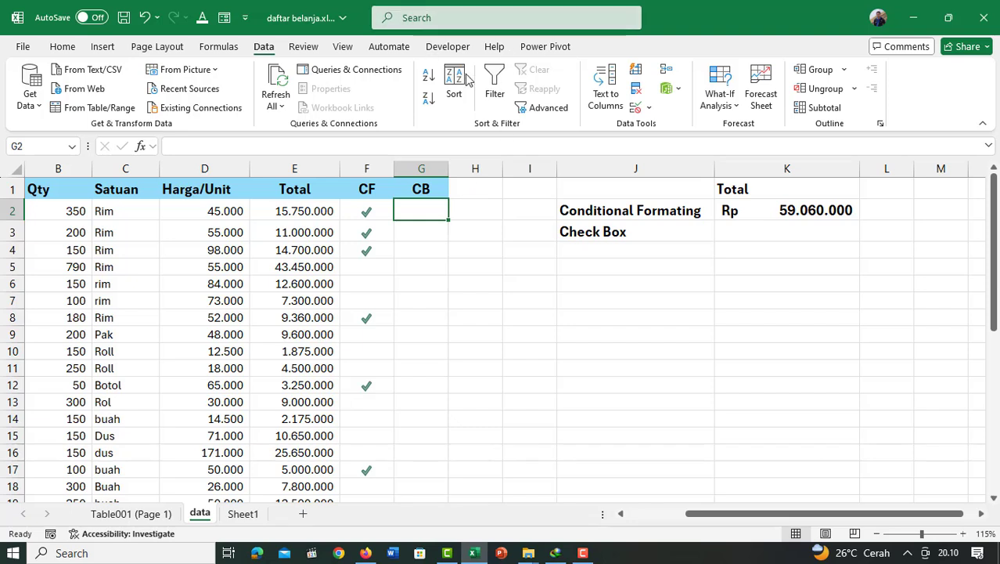
# Turn on the Developer tab by ticking Developer in the ribbon customization settings
pyautogui.click(451, 49)
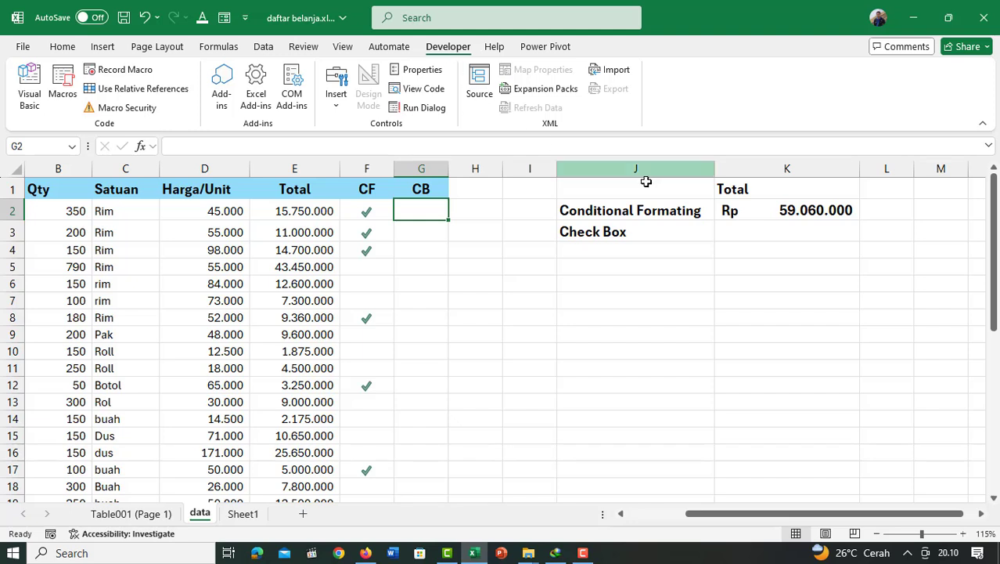
pyautogui.rightClick(762, 62)
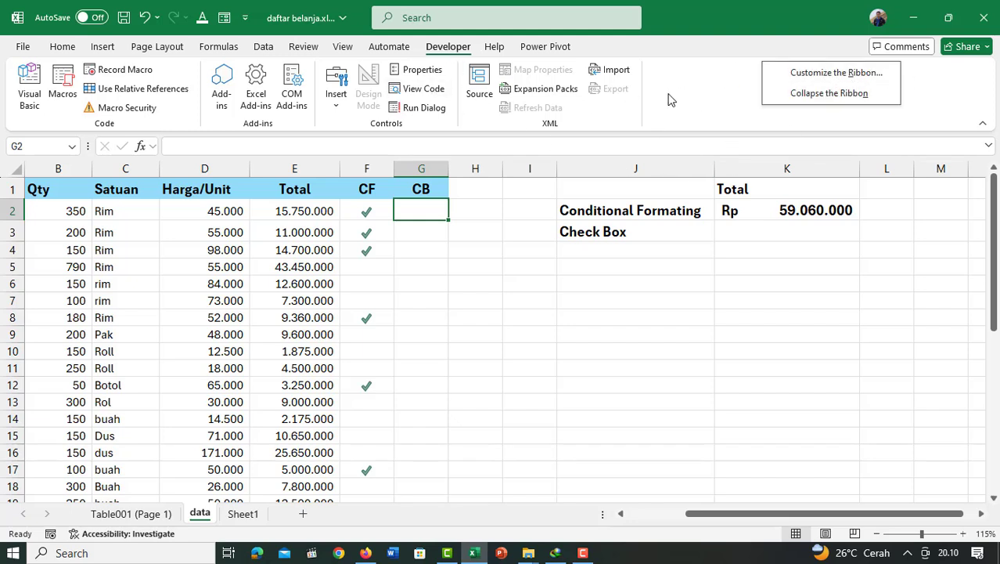
pyautogui.click(840, 75)
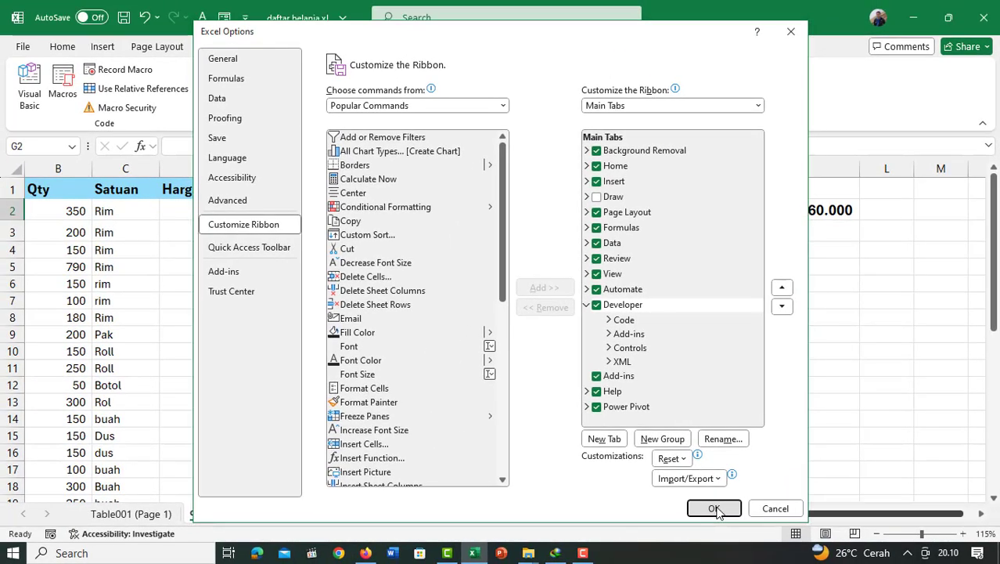
pyautogui.click(701, 507)
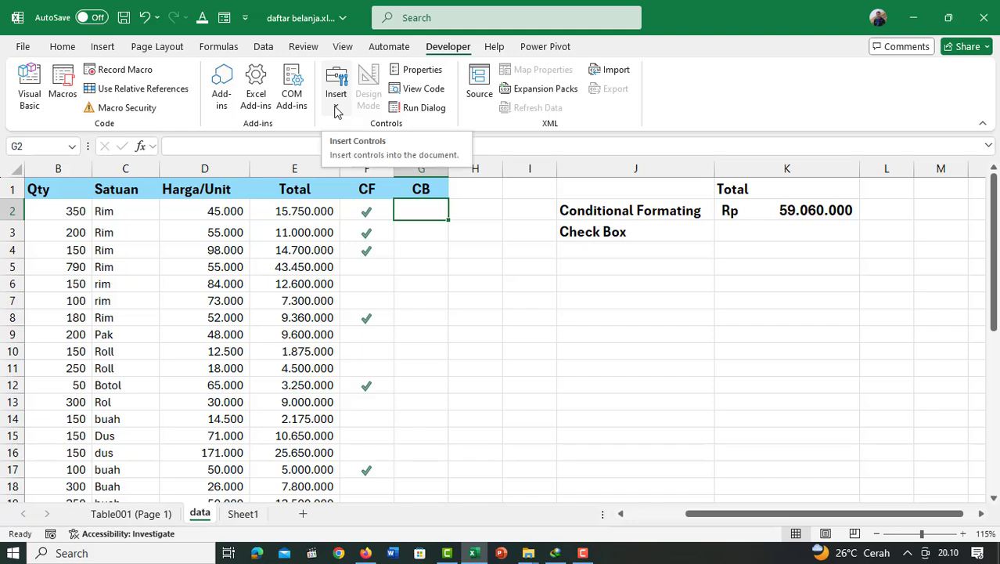
# Insert a Form Control check box in cell G2 and edit its label
pyautogui.click(336, 110)
pyautogui.click(359, 146)
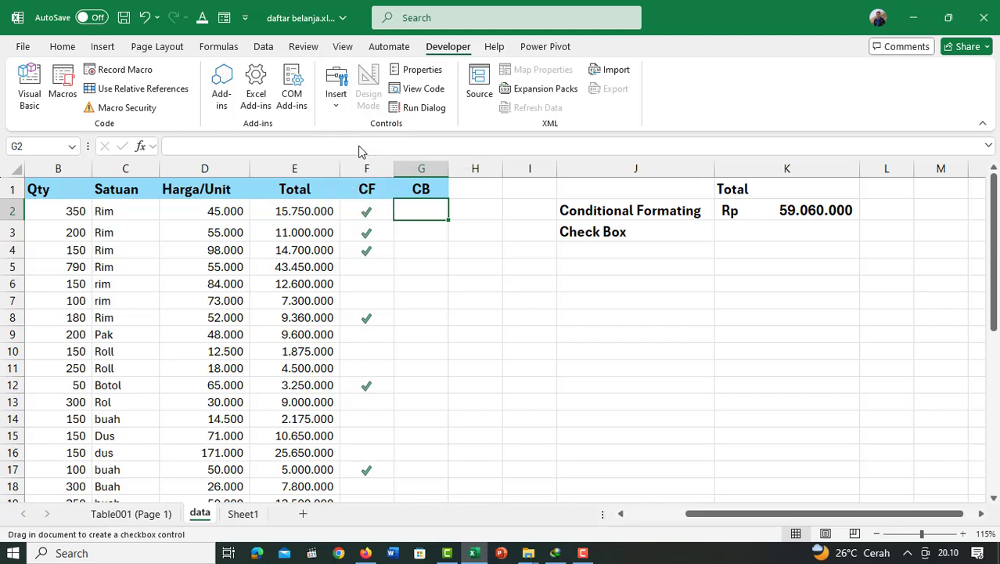
pyautogui.moveTo(399, 203); pyautogui.dragTo(427, 225)
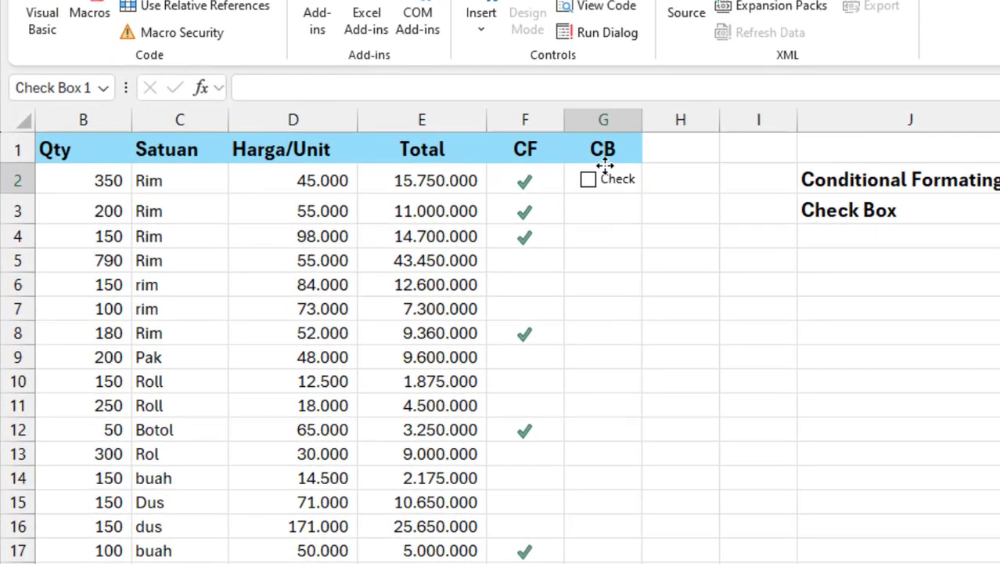
pyautogui.click(605, 164)
pyautogui.click(627, 180)
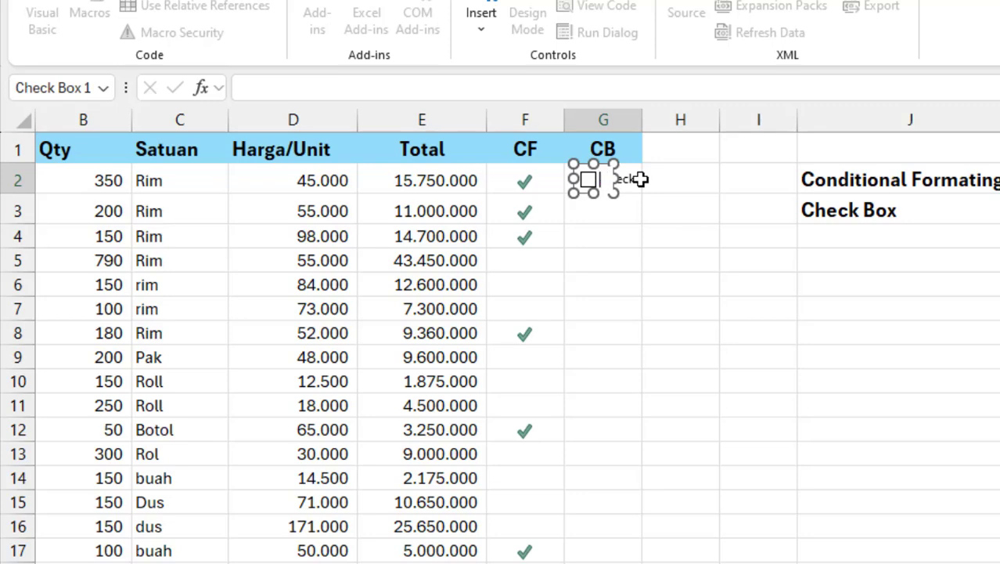
pyautogui.click(670, 239)
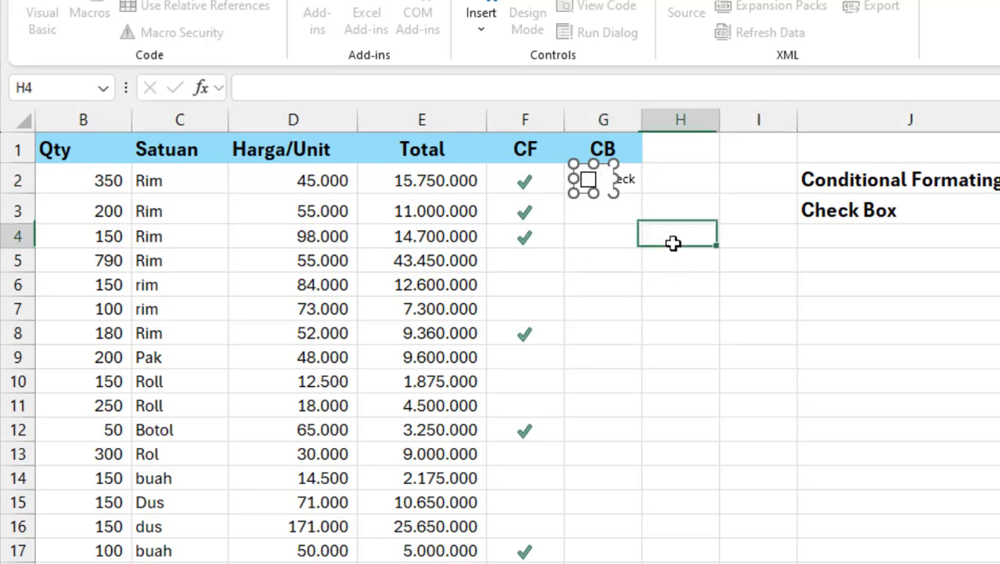
# Centre the check box horizontally within cell G2 and deselect it
pyautogui.click(629, 187)
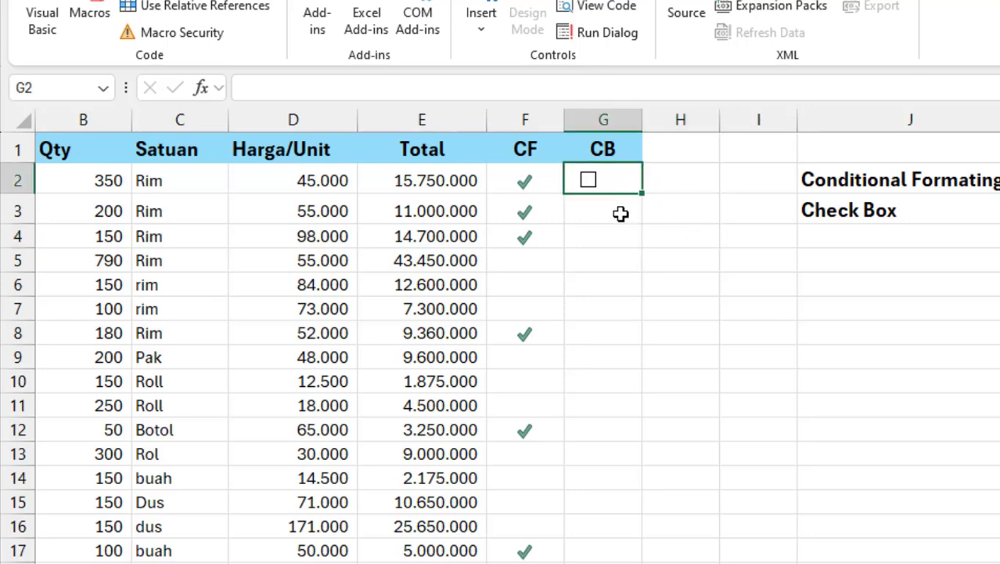
pyautogui.rightClick(592, 182)
pyautogui.press('Escape')
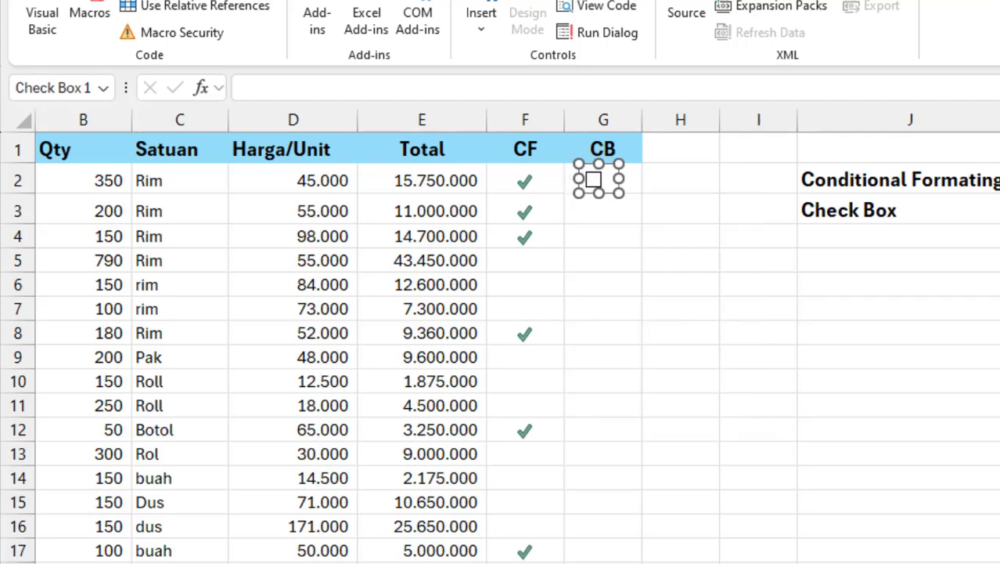
pyautogui.moveTo(592, 182); pyautogui.dragTo(610, 182)
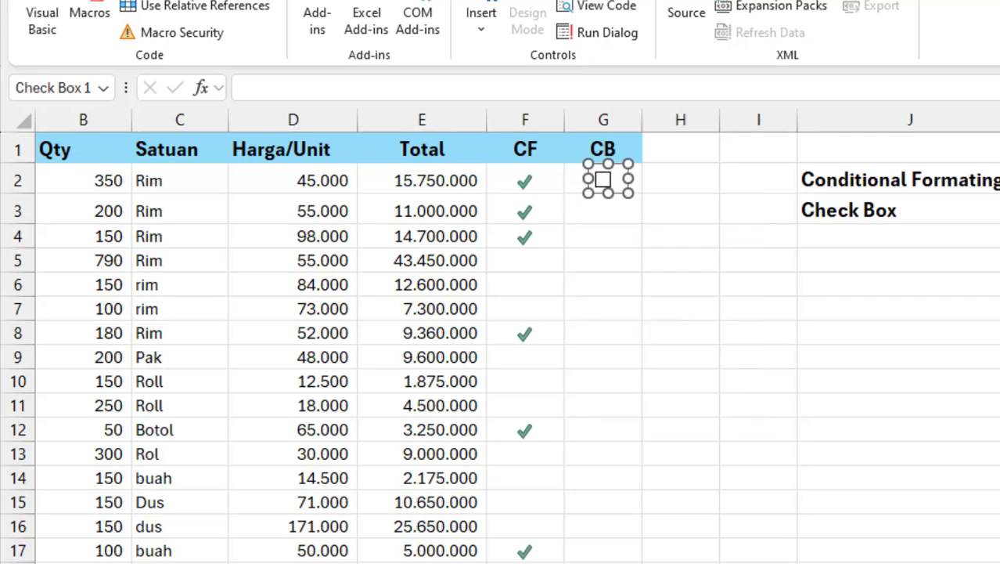
pyautogui.click(647, 189)
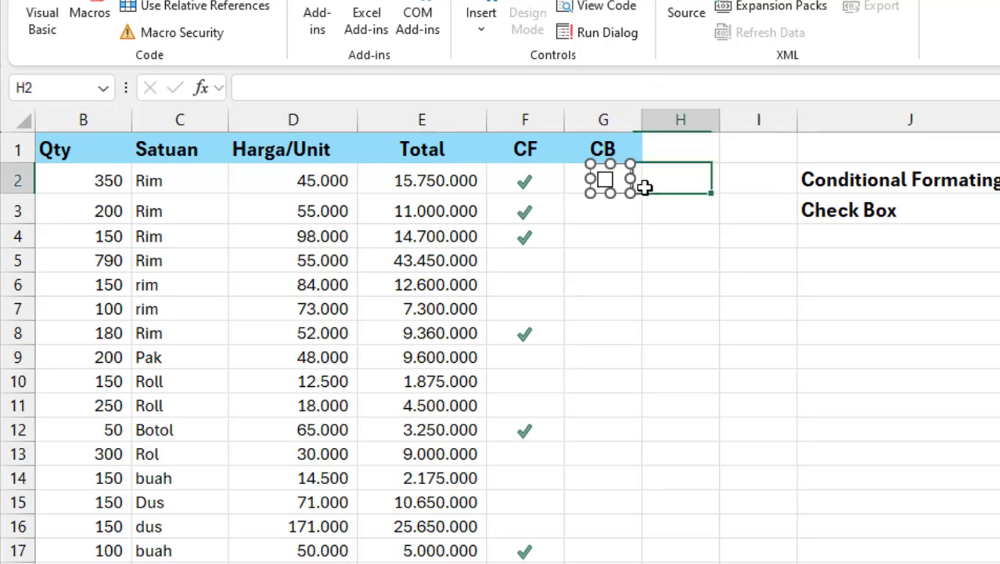
pyautogui.click(634, 180)
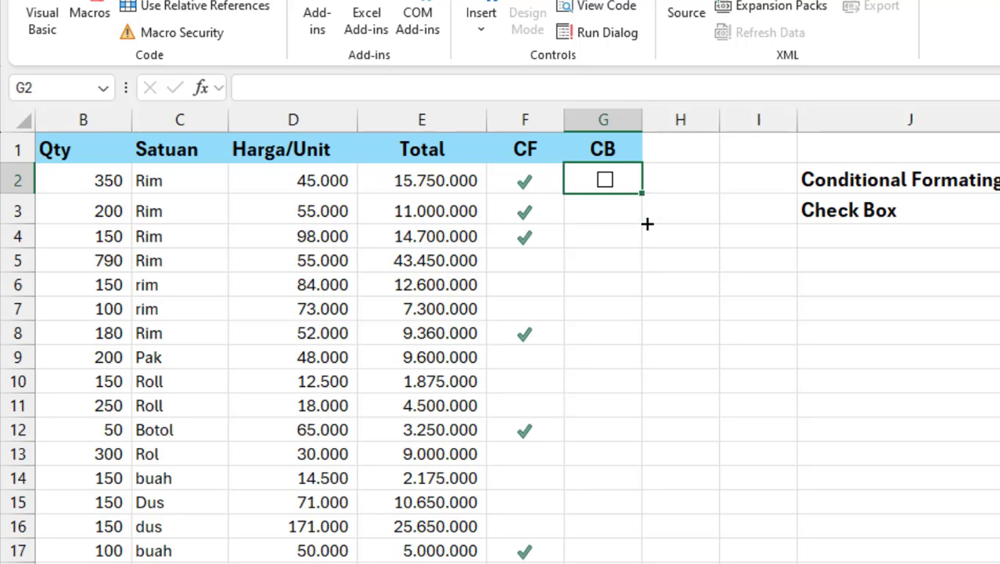
# Fill the G2 check box down column G through G17, then clear the selection
pyautogui.moveTo(647, 224)
pyautogui.mouseDown()
pyautogui.moveTo(618, 563)
pyautogui.moveTo(648, 560)
pyautogui.mouseUp()
pyautogui.scroll(6, 699, 398)
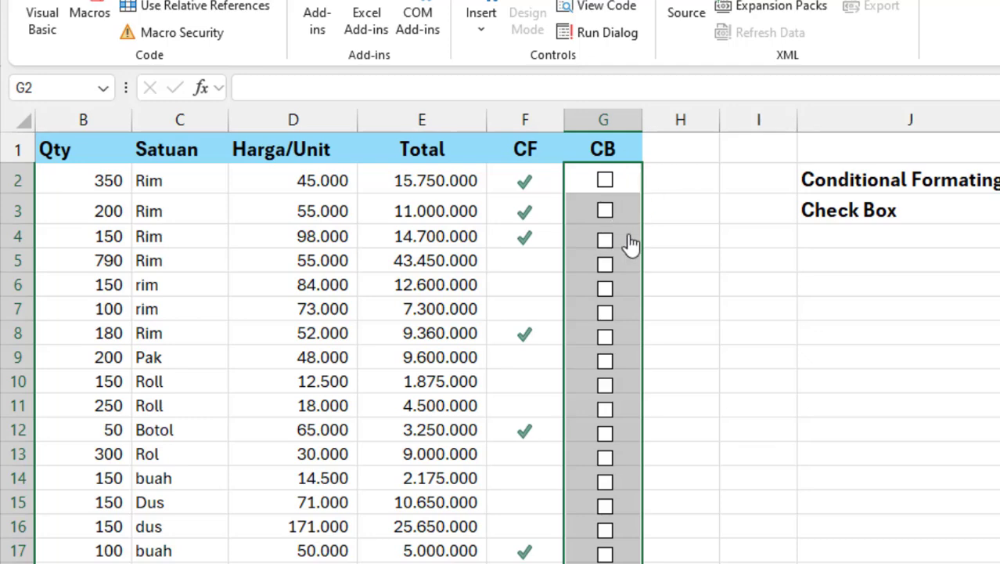
pyautogui.click(668, 185)
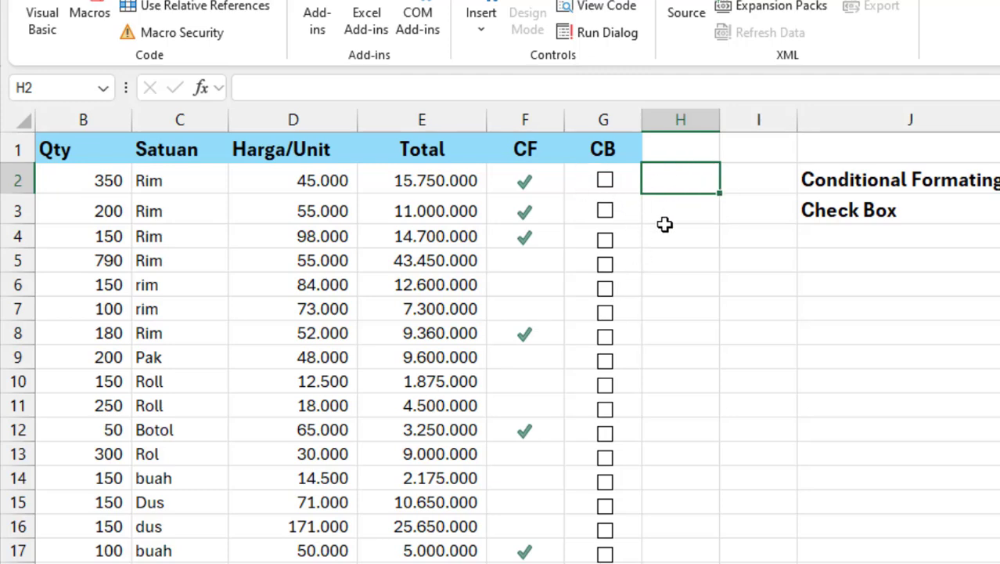
# Link the G2 and G3 check boxes to cells H2 and H3 via Format Control
pyautogui.rightClick(607, 183)
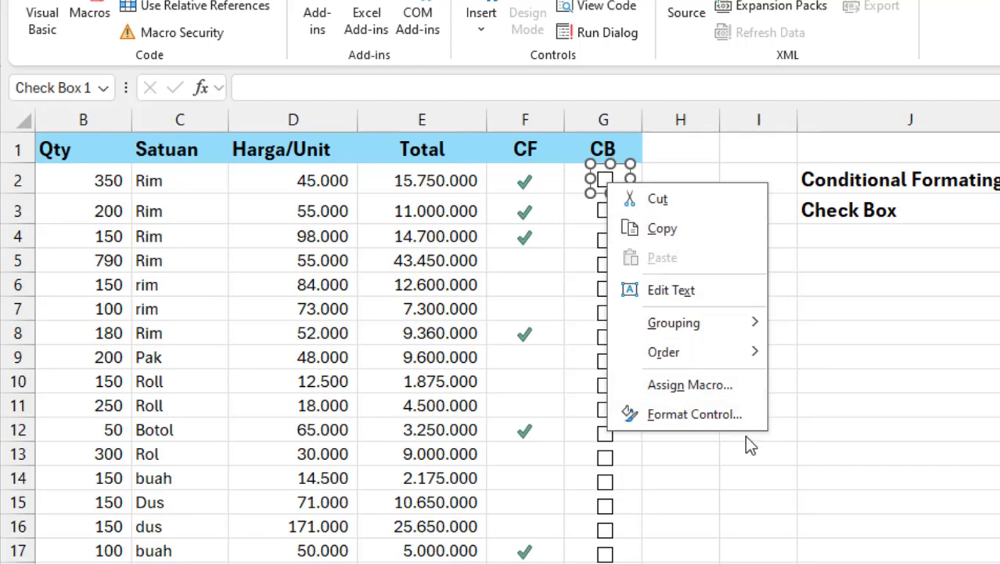
pyautogui.click(727, 421)
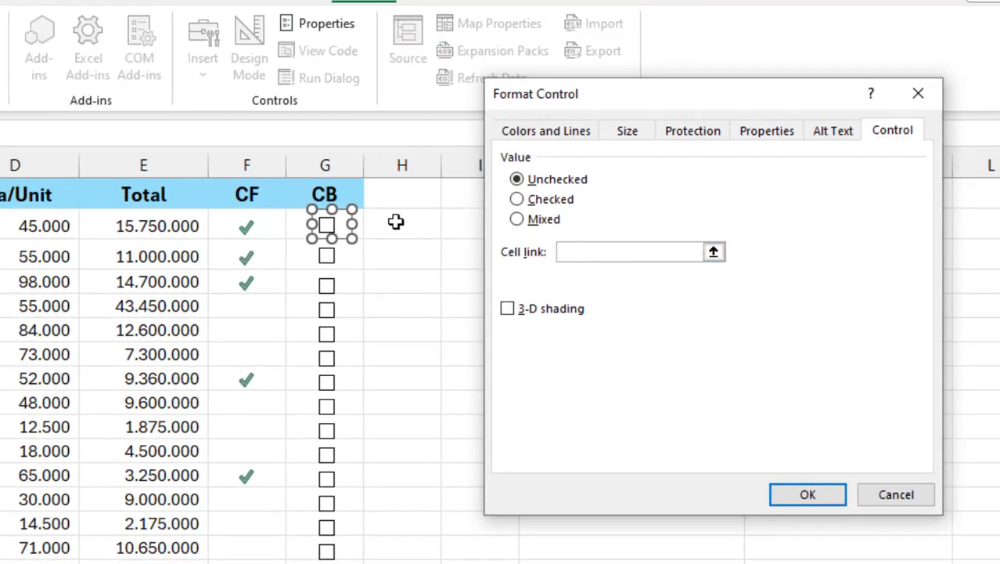
pyautogui.click(393, 222)
pyautogui.click(808, 495)
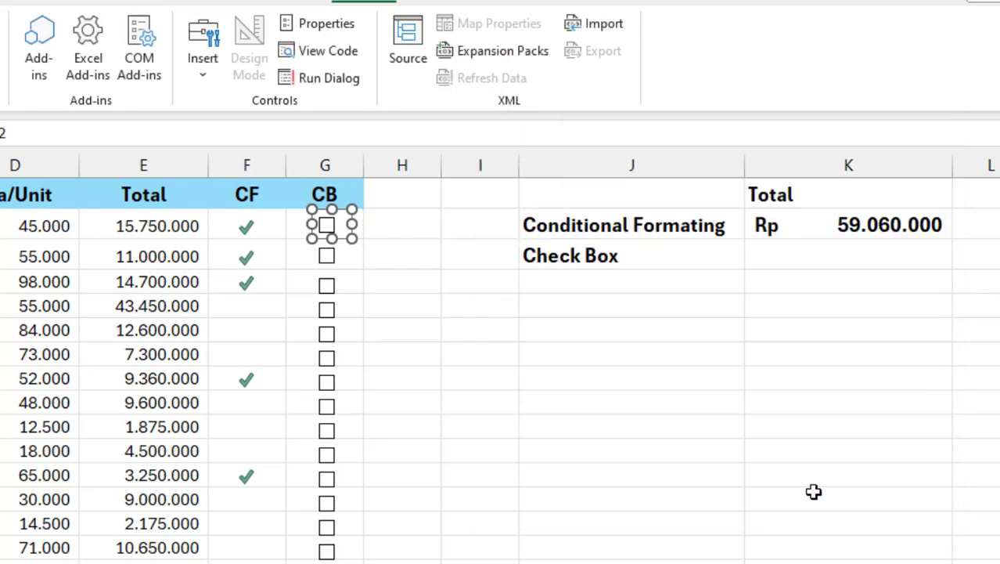
pyautogui.rightClick(326, 253)
pyautogui.rightClick(327, 253)
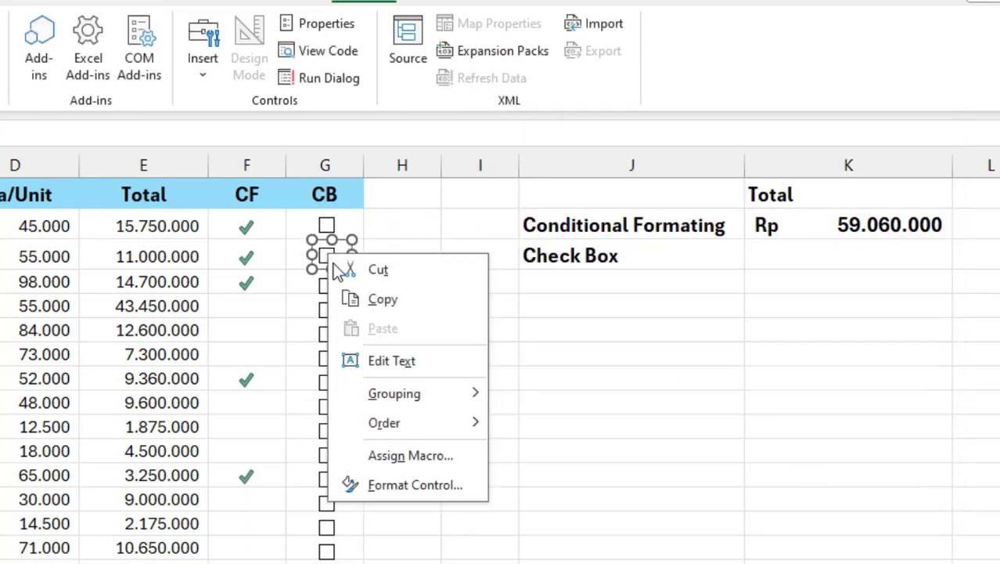
pyautogui.click(440, 483)
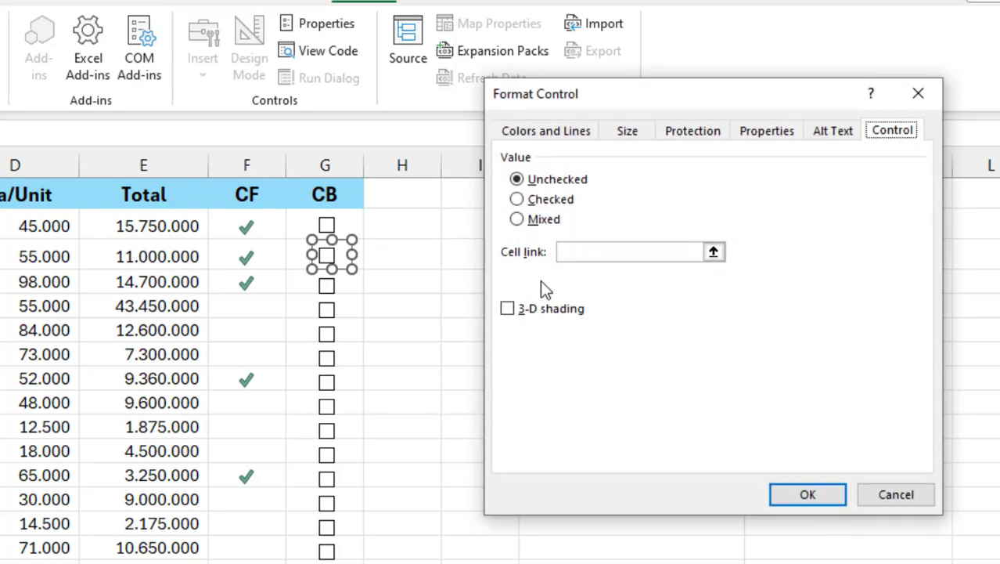
pyautogui.click(603, 253)
pyautogui.click(387, 257)
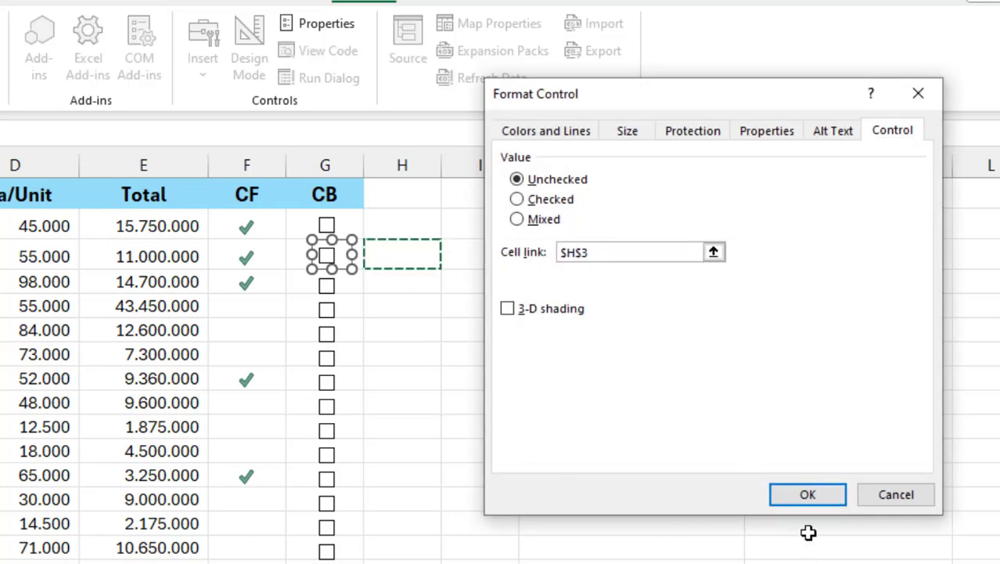
pyautogui.click(808, 498)
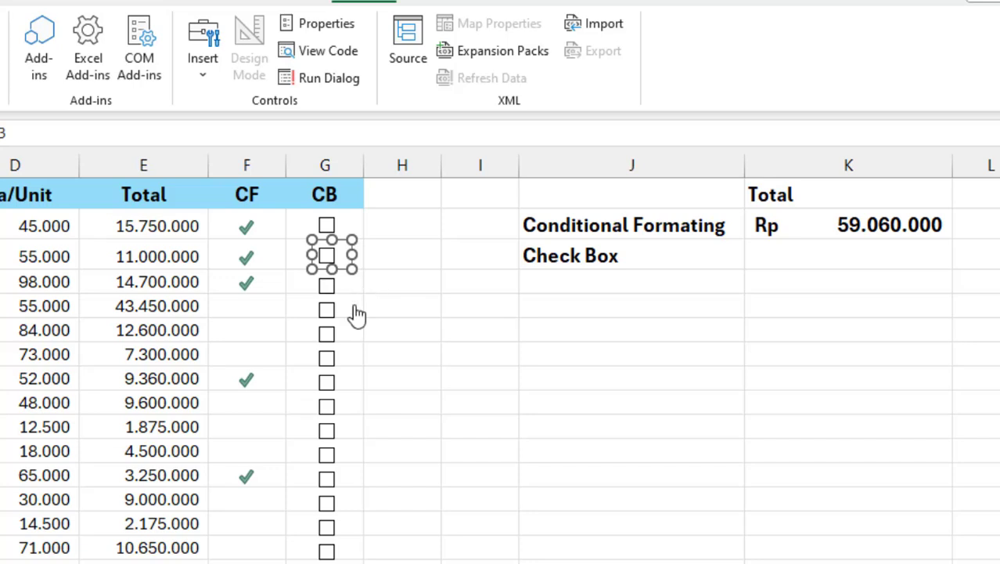
# Link the row 4 check box to H4 and the next boxes to their column H cells
pyautogui.rightClick(328, 286)
pyautogui.click(431, 517)
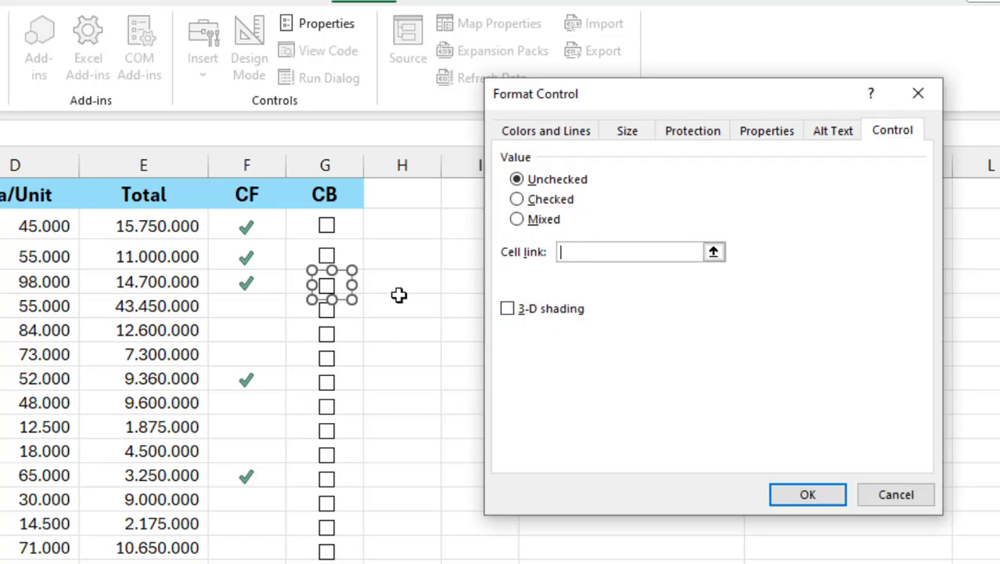
pyautogui.click(398, 288)
pyautogui.click(808, 501)
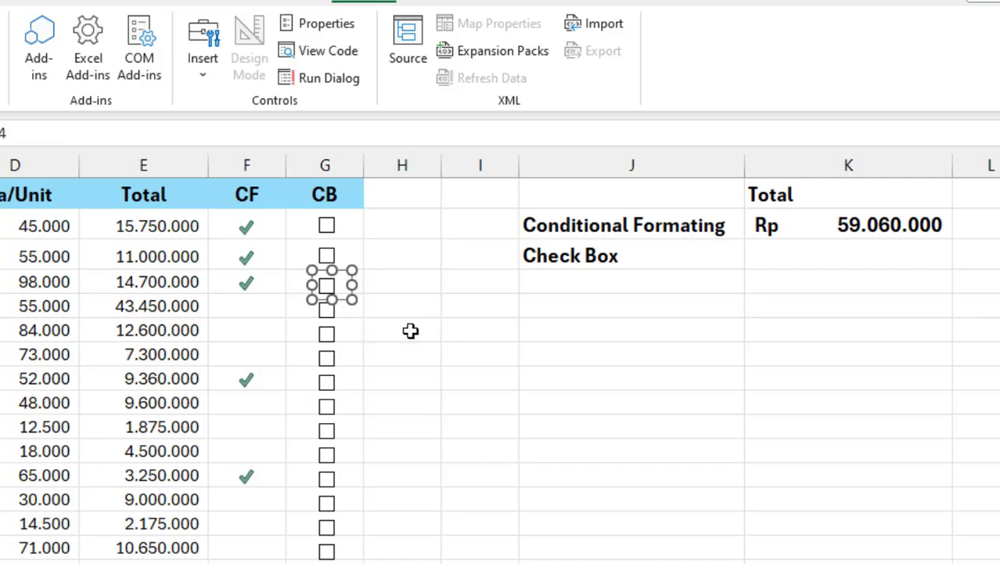
pyautogui.rightClick(326, 333)
pyautogui.click(398, 413)
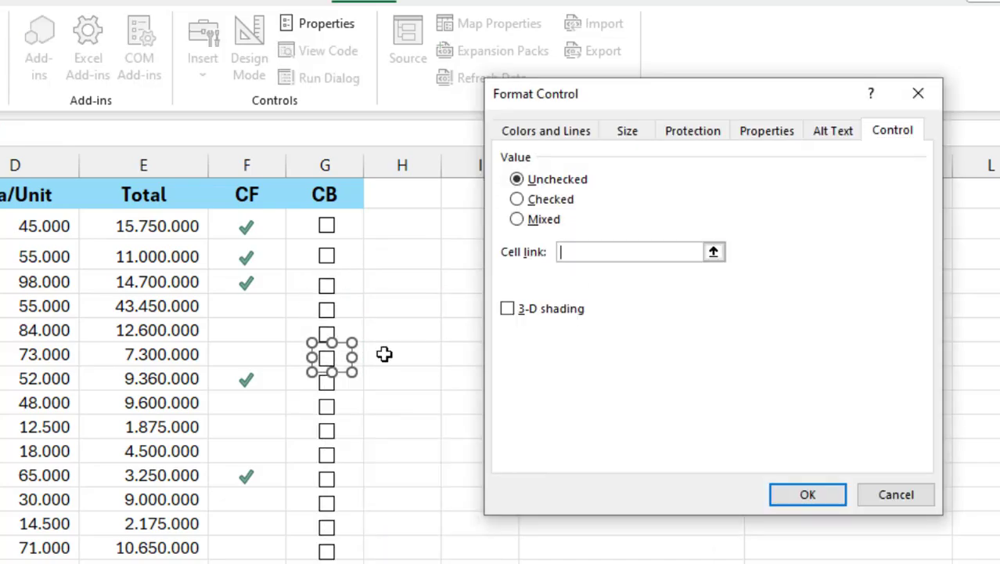
pyautogui.click(404, 368)
pyautogui.click(783, 484)
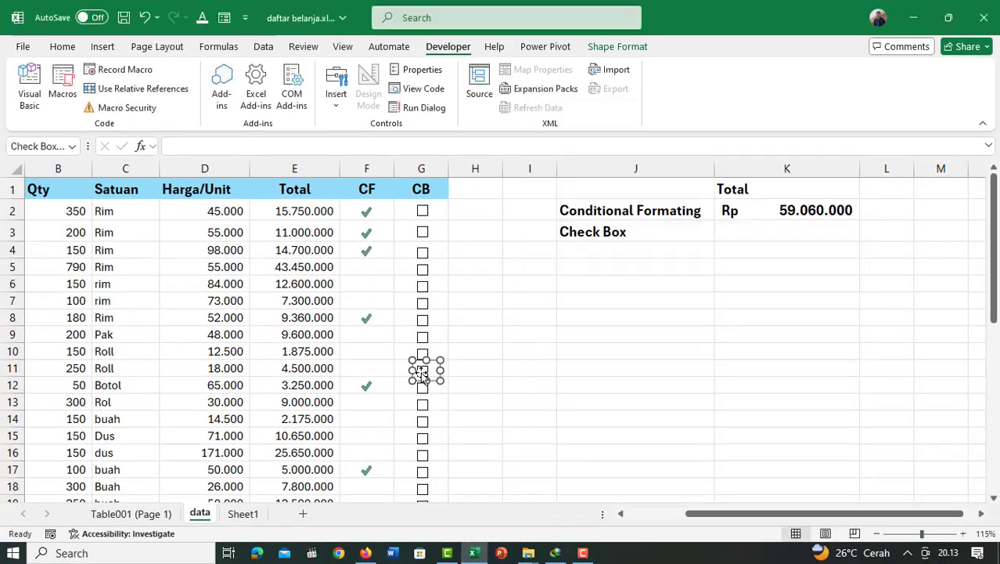
pyautogui.rightClick(422, 384)
pyautogui.click(508, 354)
pyautogui.press('Escape')
# Link the following check boxes down column G to their rows' column H cells
pyautogui.rightClick(426, 406)
pyautogui.click(486, 395)
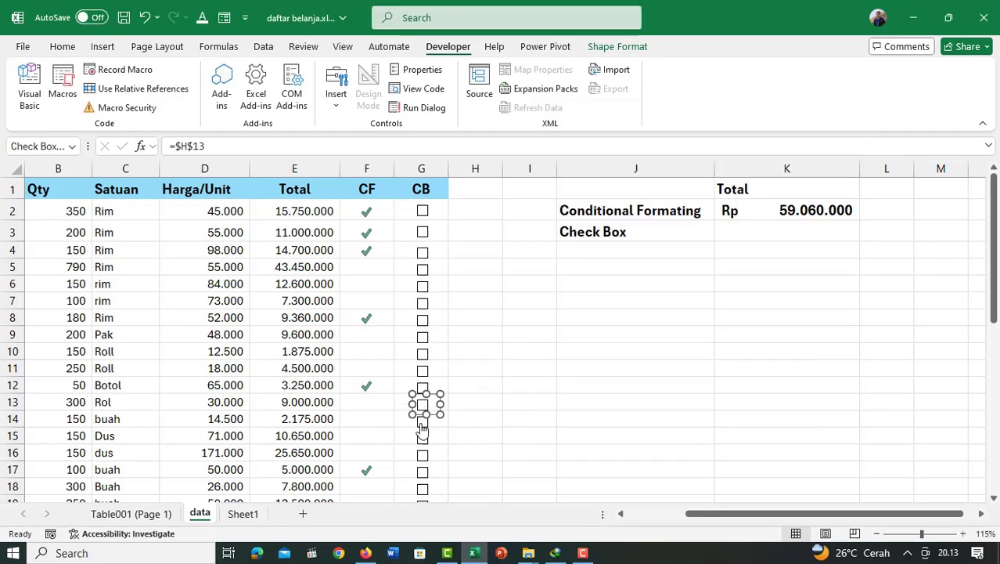
pyautogui.click(754, 397)
pyautogui.scroll(-5, 483, 345)
pyautogui.rightClick(423, 371)
pyautogui.click(483, 344)
pyautogui.press('Escape')
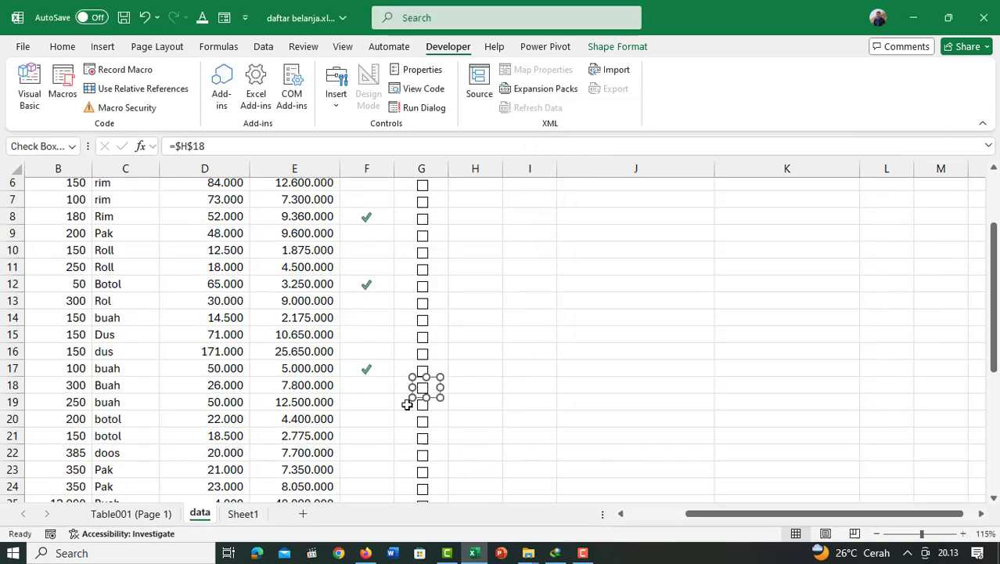
pyautogui.rightClick(423, 450)
pyautogui.press('Escape')
pyautogui.scroll(-4, 456, 448)
# Link the row 27 check box to $H$27, then return to the top of the sheet
pyautogui.rightClick(421, 263)
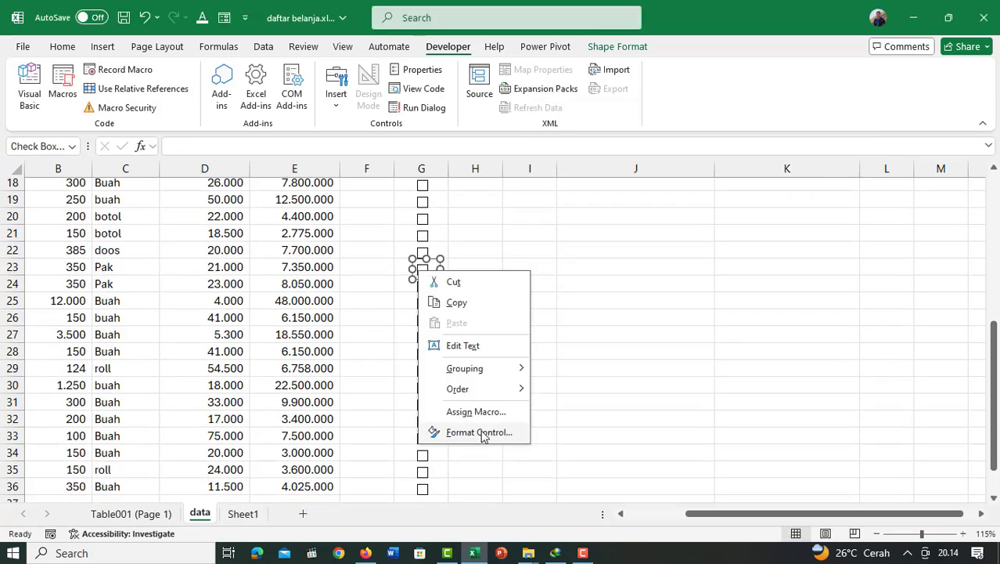
pyautogui.click(481, 431)
pyautogui.click(636, 229)
pyautogui.click(472, 316)
pyautogui.press('BackSpace')
pyautogui.write('7')
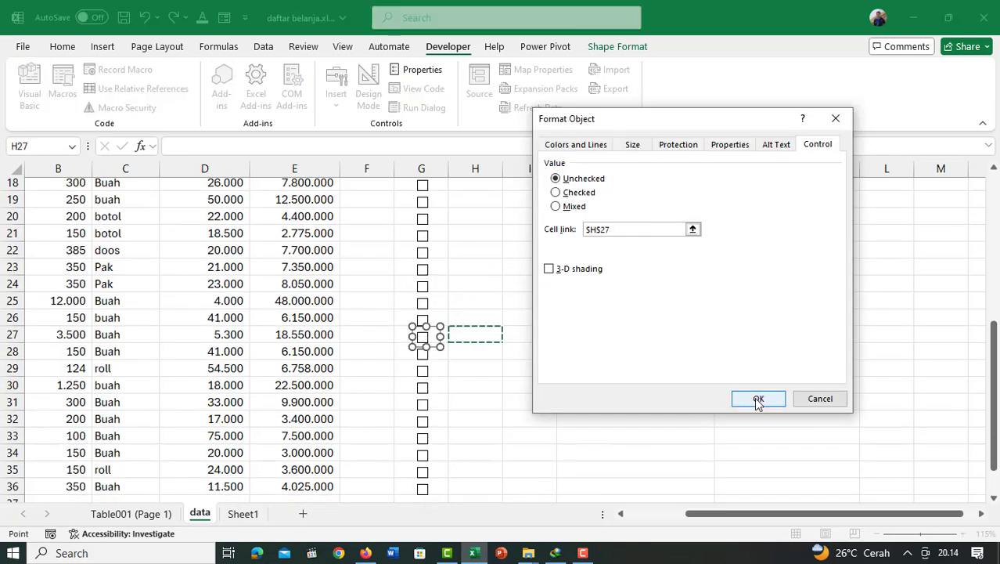
pyautogui.click(758, 398)
pyautogui.press('Escape')
pyautogui.hotkey('ctrl', 'Up')
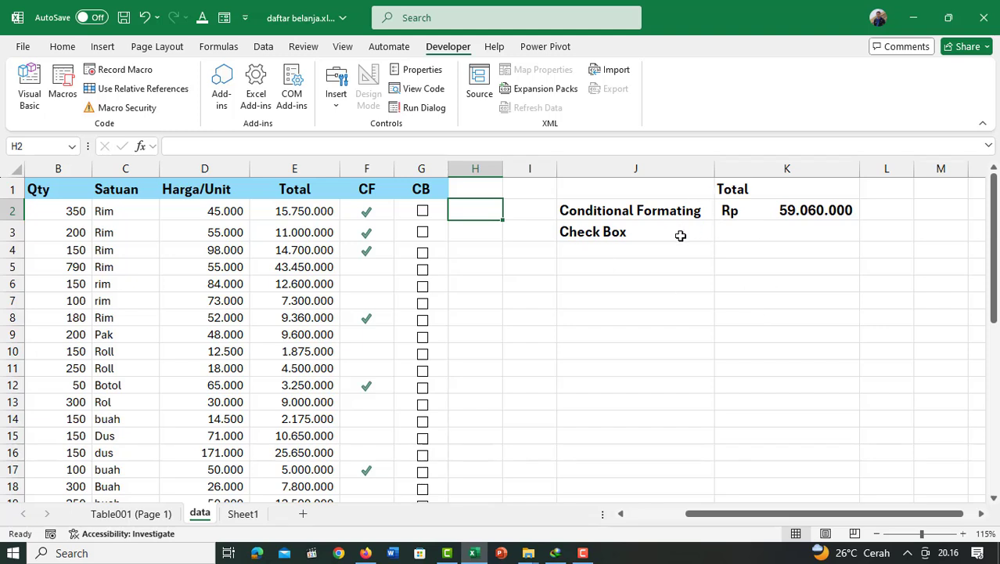
# Copy K2's =SUMPRODUCT((1=F2:F36)*(E2:E36)) formula and paste it into K3
pyautogui.click(780, 211)
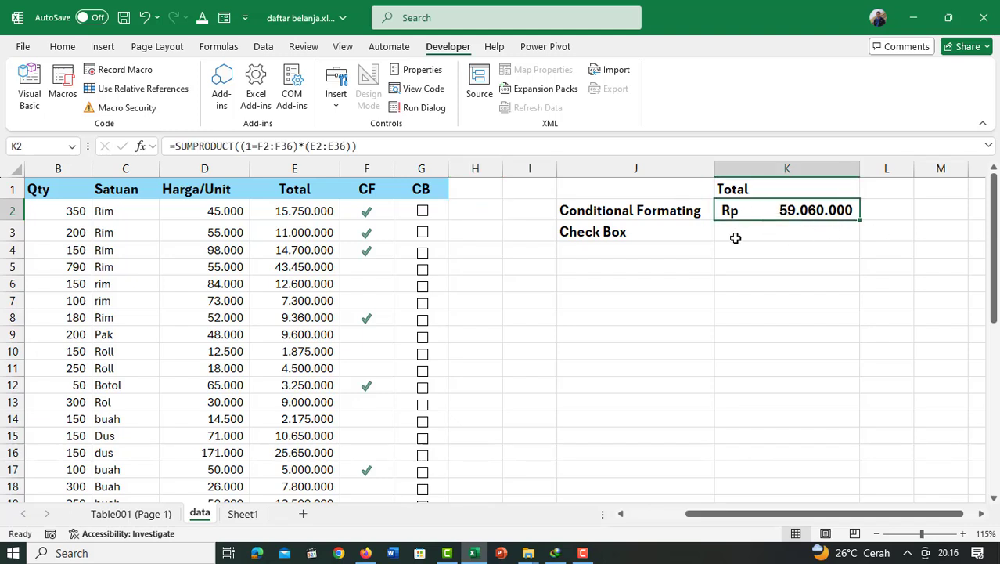
pyautogui.doubleClick(787, 211)
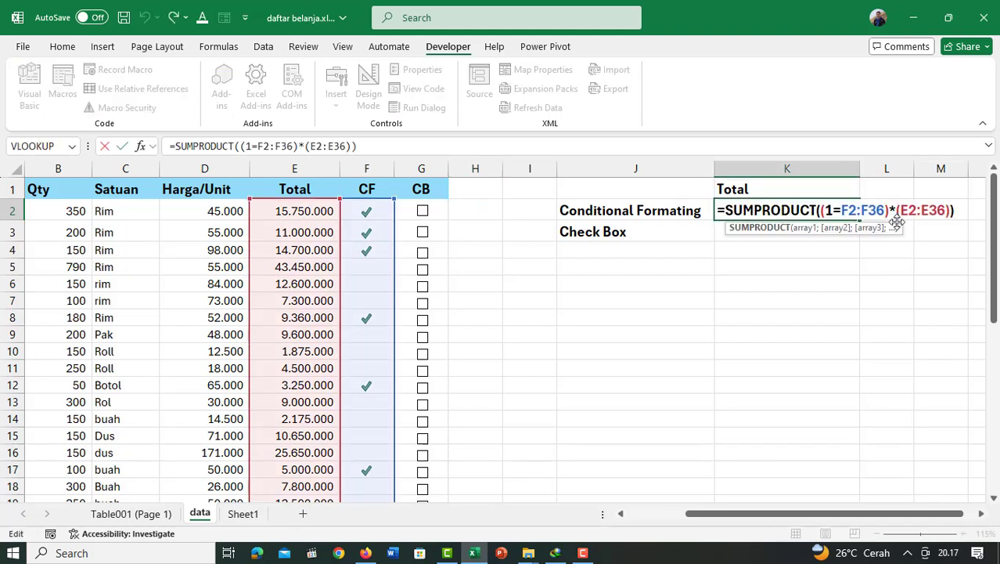
pyautogui.moveTo(958, 211); pyautogui.dragTo(703, 206)
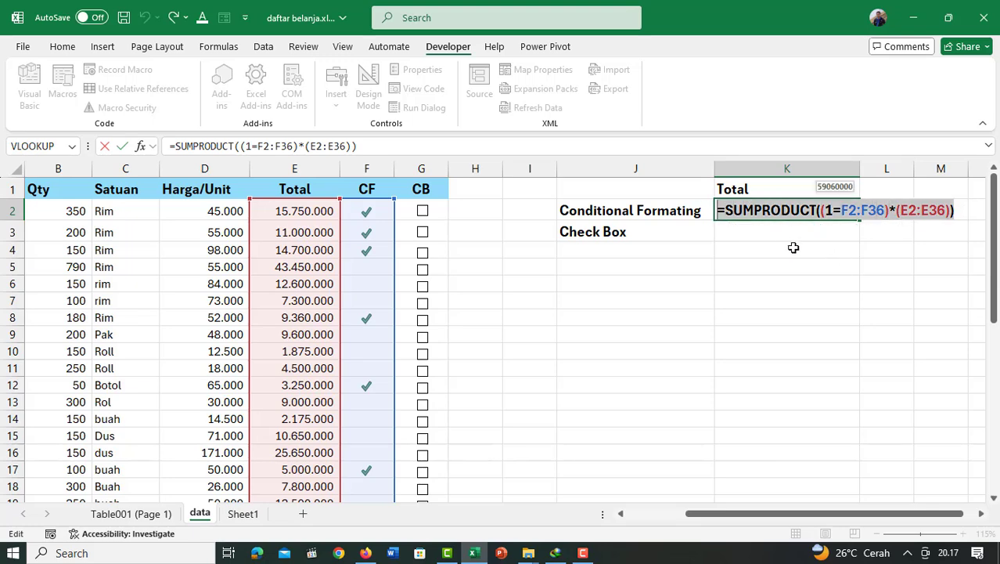
pyautogui.press('Escape')
pyautogui.doubleClick(735, 234)
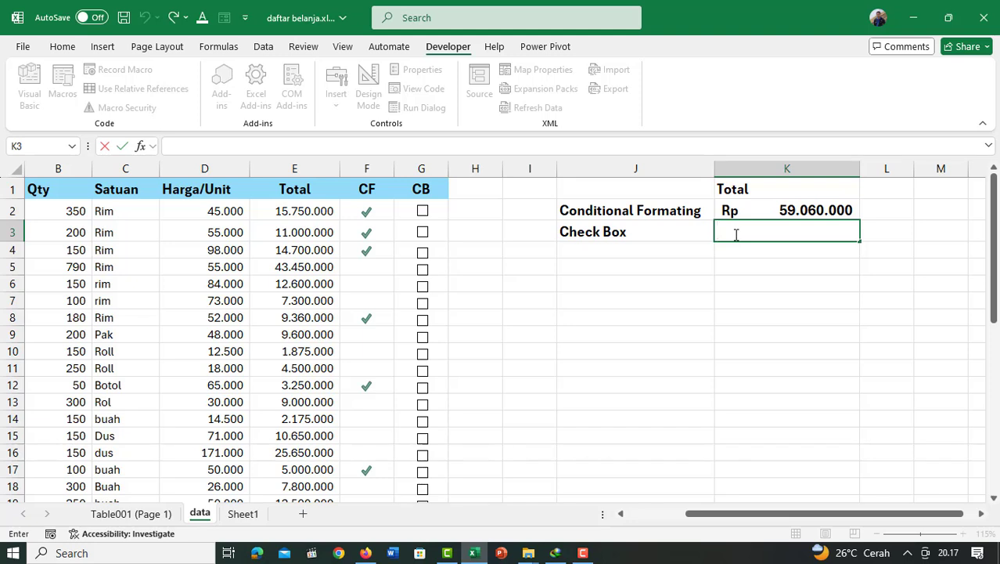
pyautogui.hotkey('ctrl', 'v')
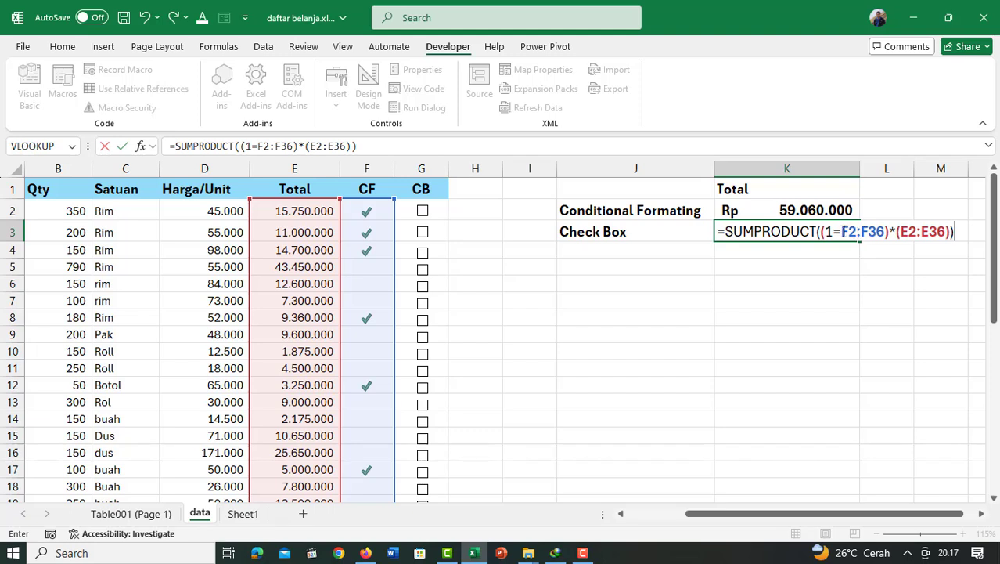
# Edit K3's formula to =SUMPRODUCT((TRUE=H2:H36)*(E2:E36)) and commit it
pyautogui.moveTo(848, 230); pyautogui.dragTo(878, 229)
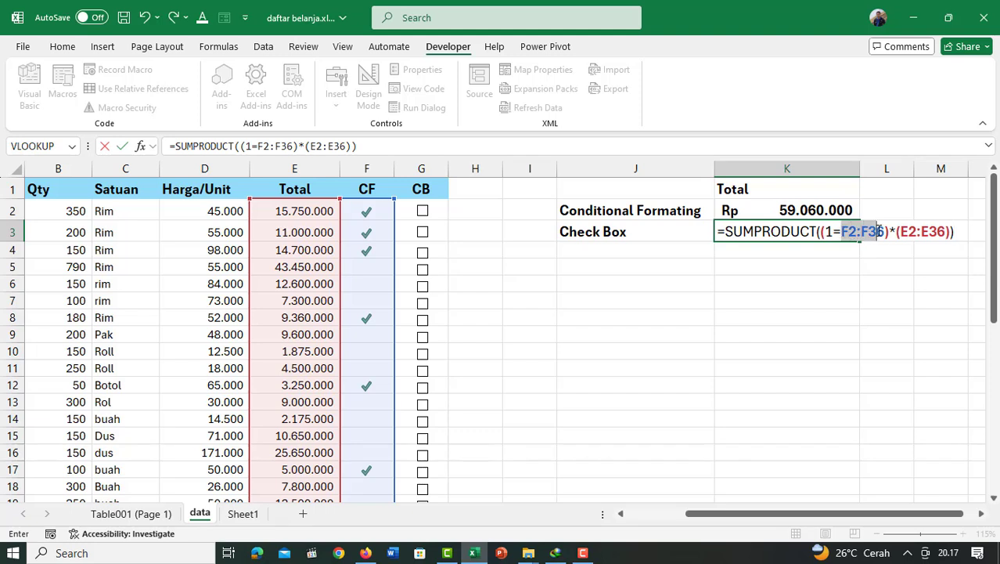
pyautogui.click(857, 231)
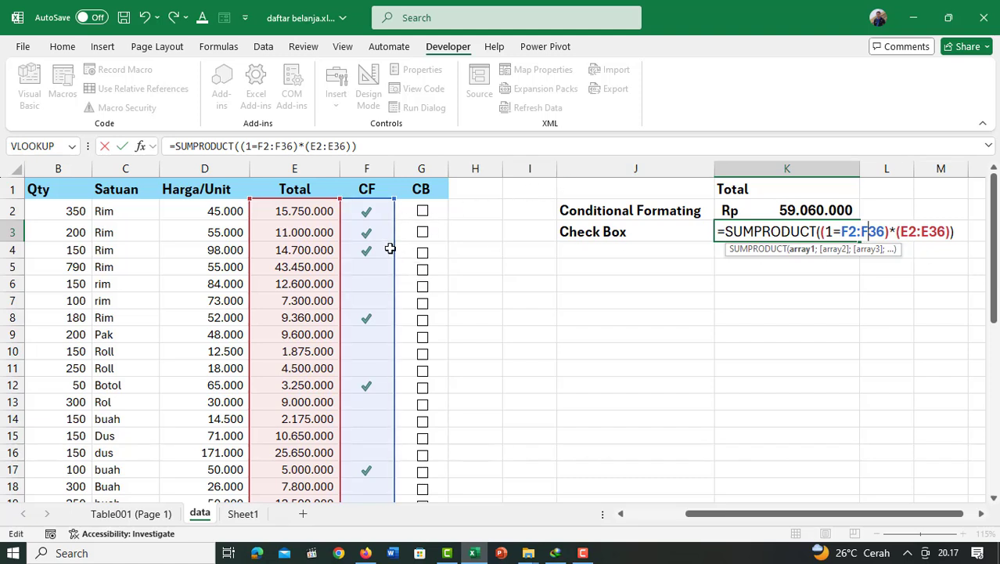
pyautogui.moveTo(389, 249); pyautogui.dragTo(427, 252)
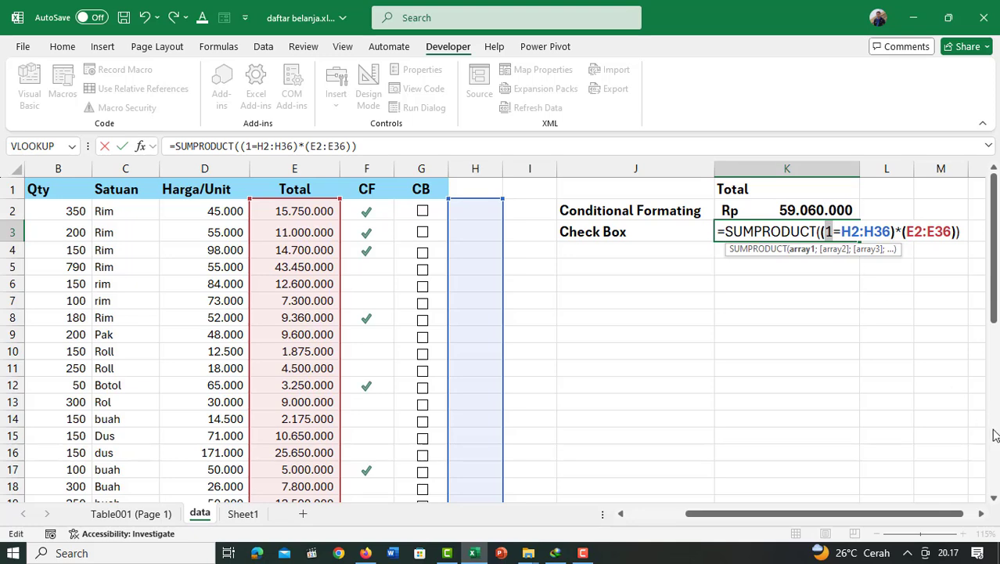
pyautogui.write('TRUE')
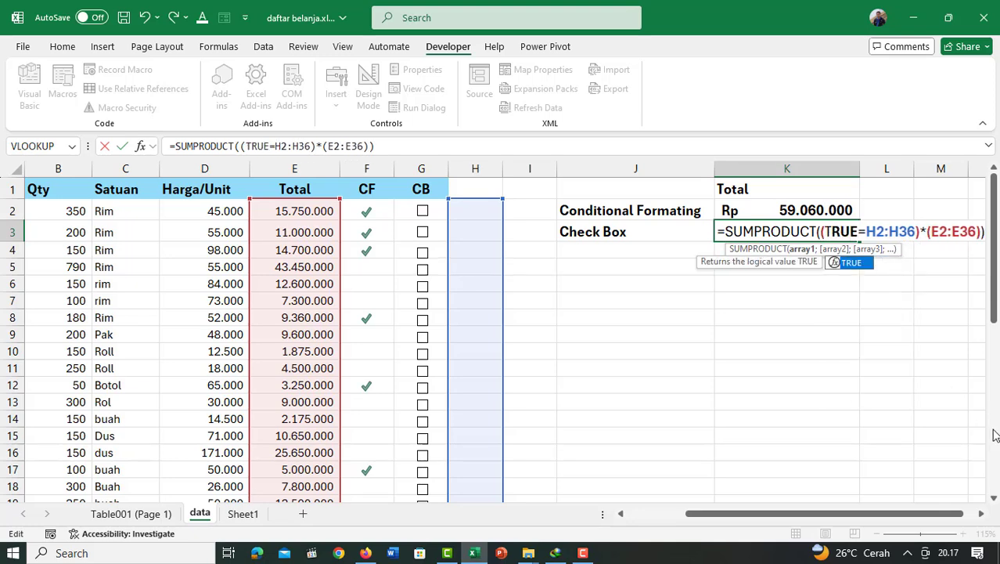
pyautogui.press('Return')
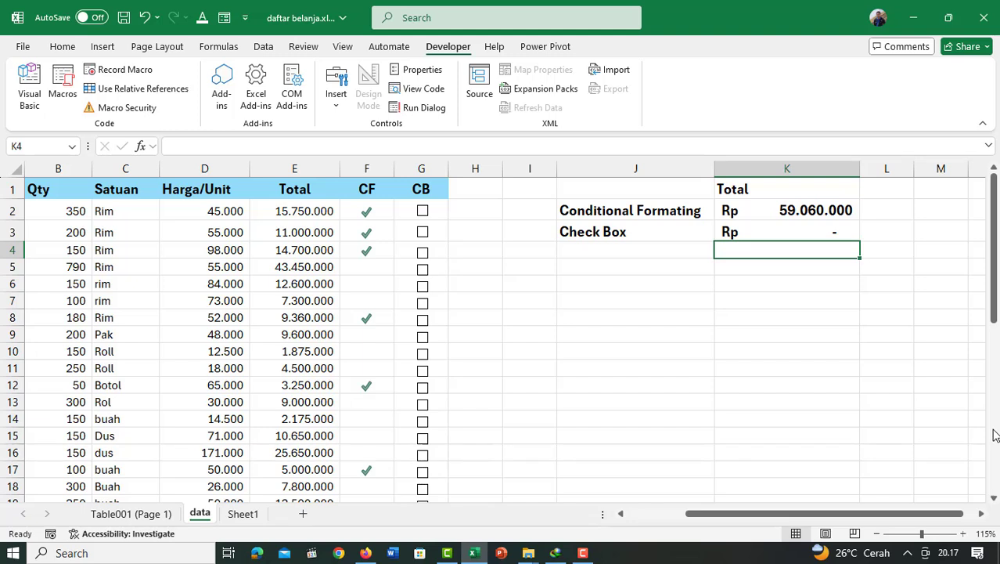
pyautogui.press('Up')
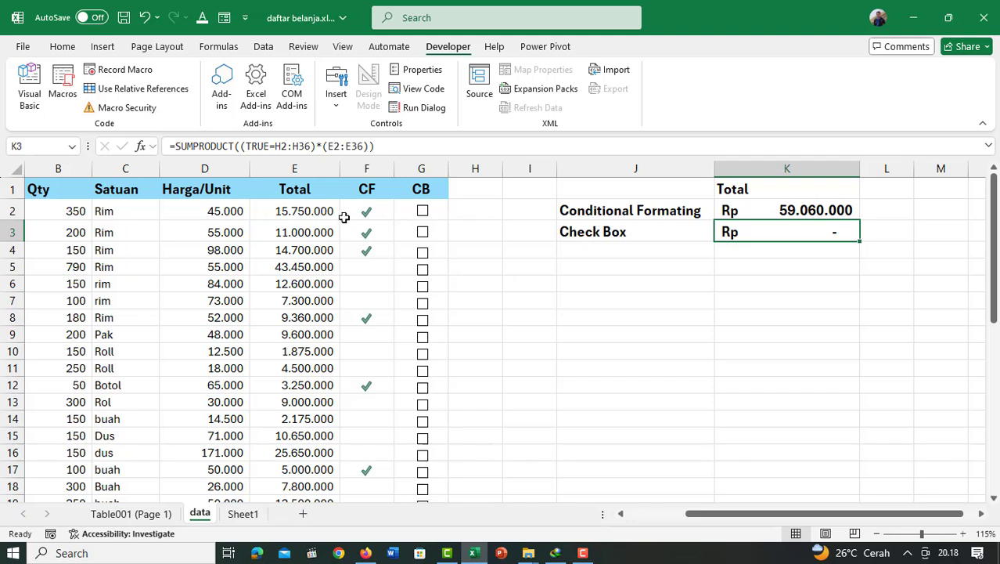
# Tick the check boxes in rows 2, 3, 4, 8, 12 and 17 to match the CF checkmarks
pyautogui.click(422, 213)
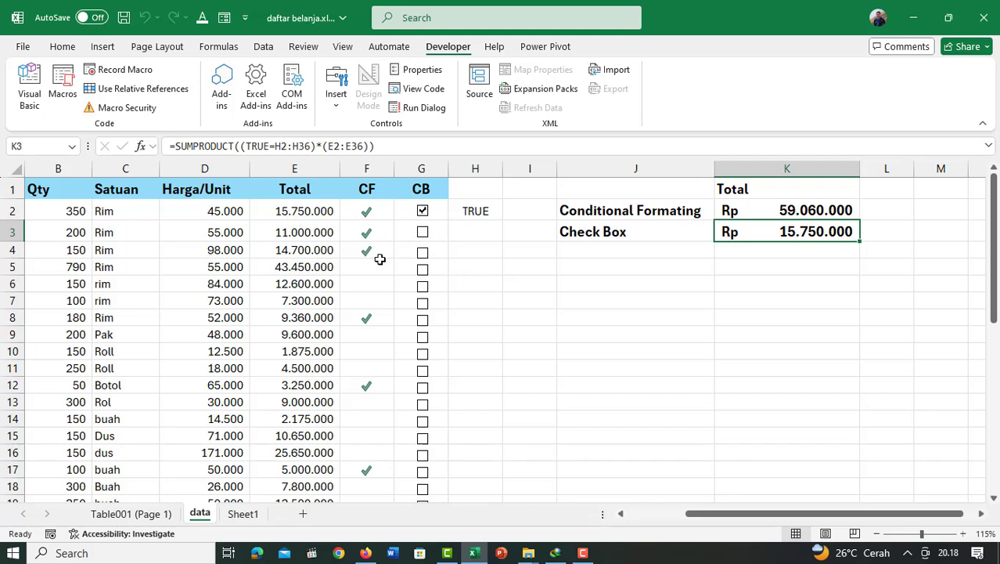
pyautogui.click(423, 232)
pyautogui.click(422, 252)
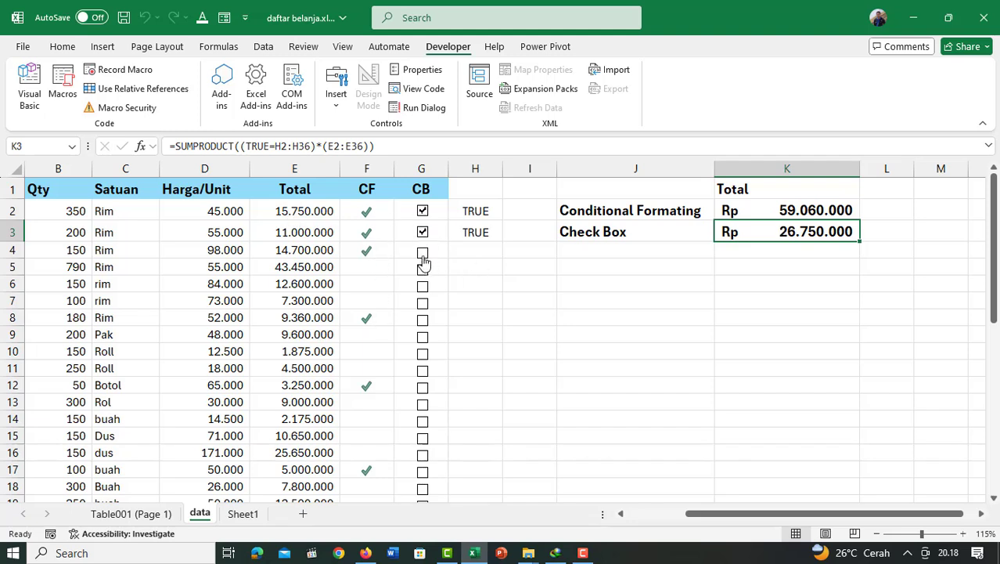
pyautogui.click(423, 319)
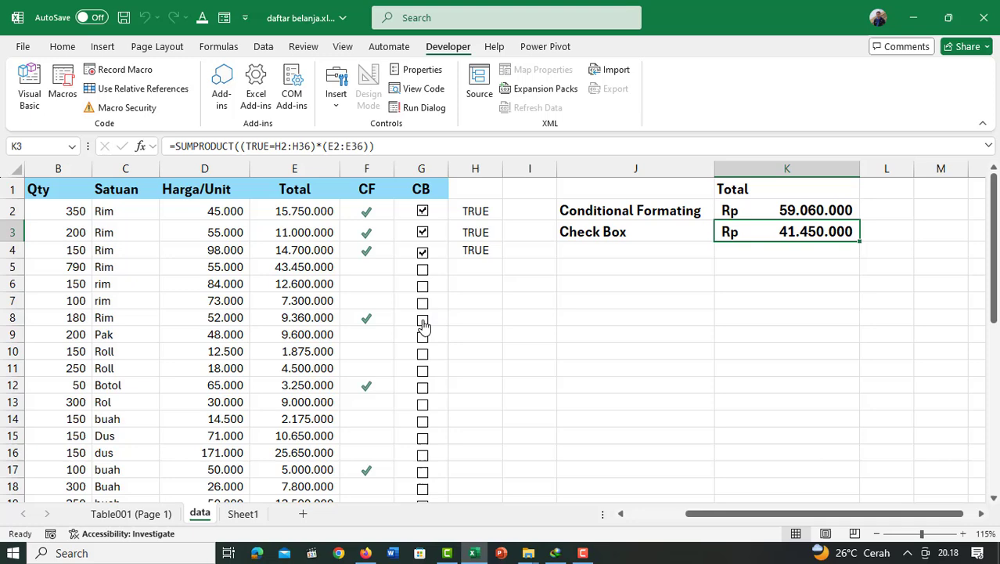
pyautogui.click(422, 389)
pyautogui.scroll(-1, 430, 447)
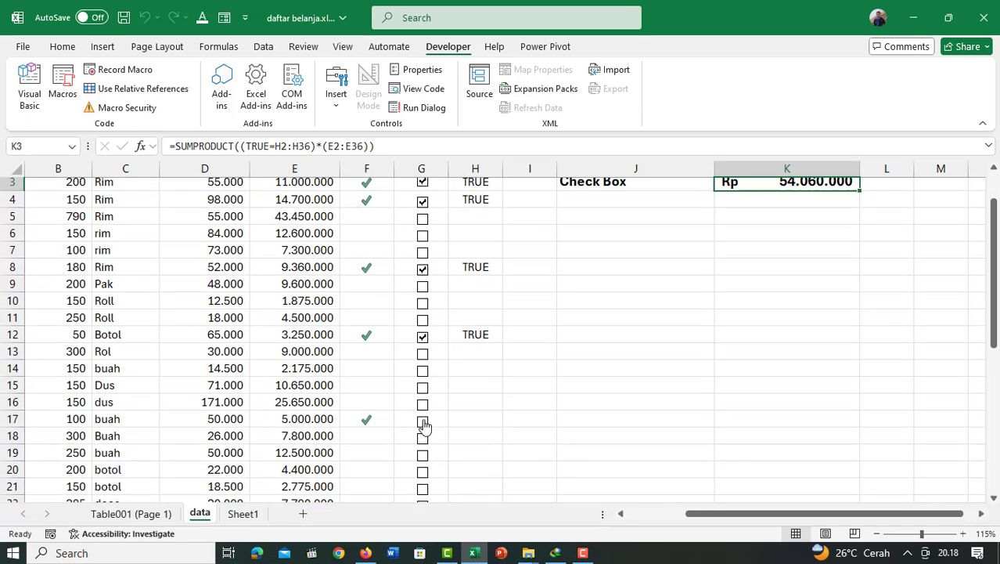
pyautogui.click(422, 420)
pyautogui.scroll(1, 596, 382)
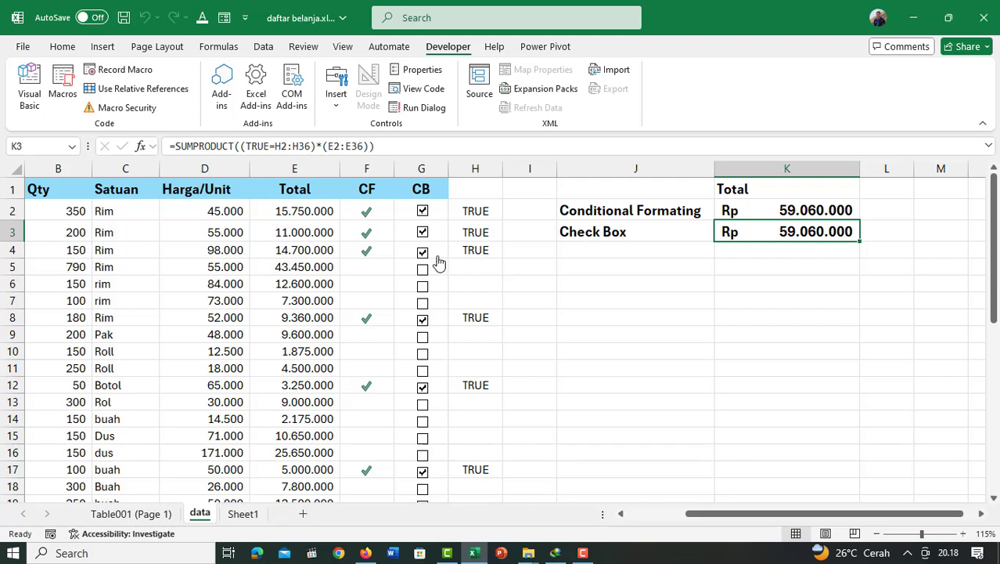
pyautogui.scroll(-1, 438, 266)
pyautogui.scroll(1, 438, 268)
# Mark row 5 in both columns: enter 1 in F5 and tick the G5 check box
pyautogui.click(368, 267)
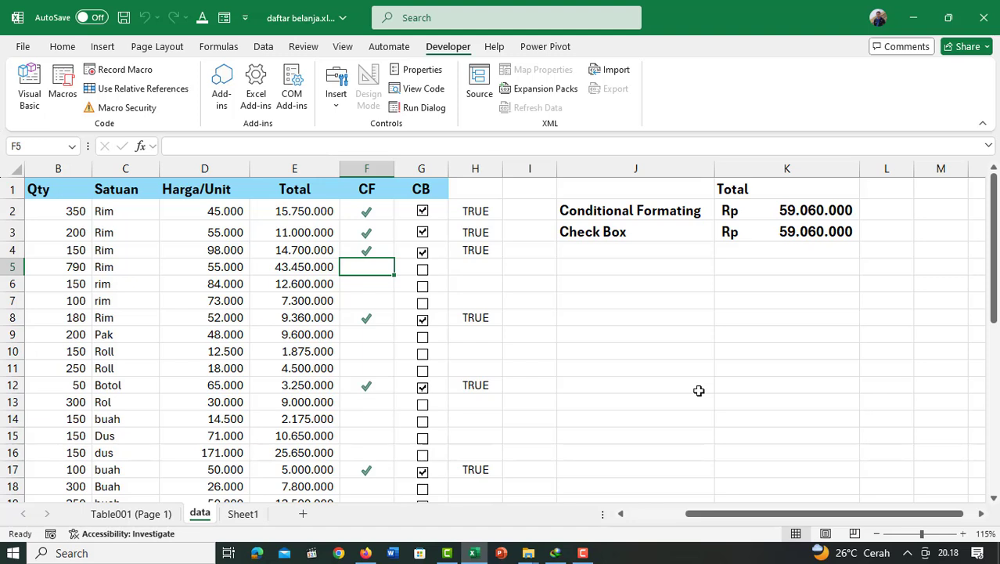
pyautogui.write('1')
pyautogui.press('Return')
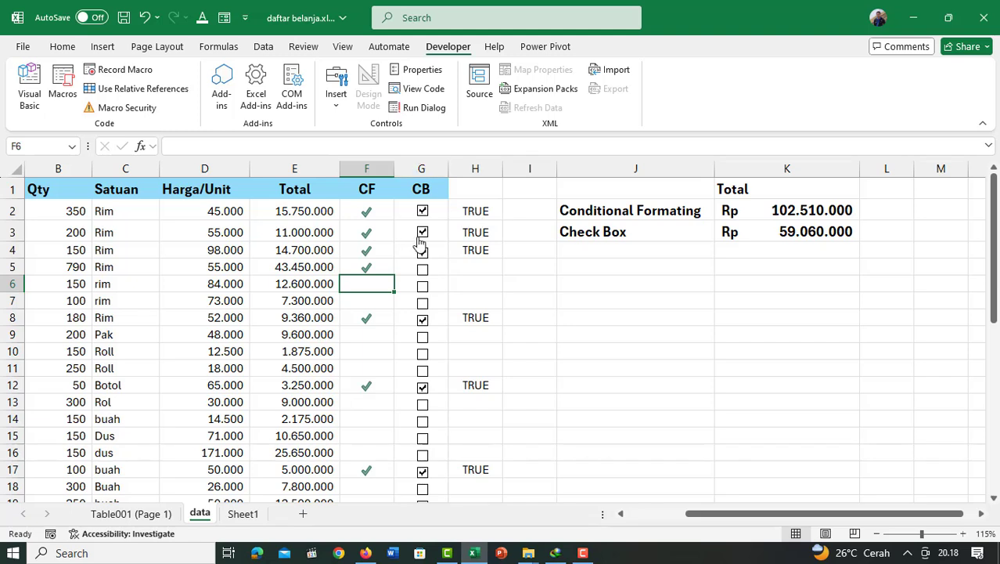
pyautogui.click(423, 270)
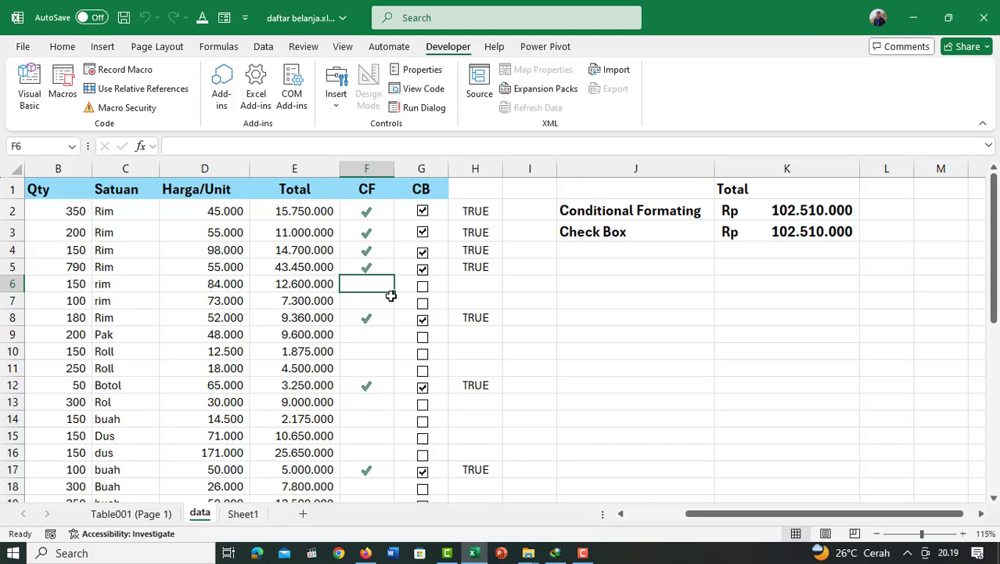
pyautogui.click(699, 305)
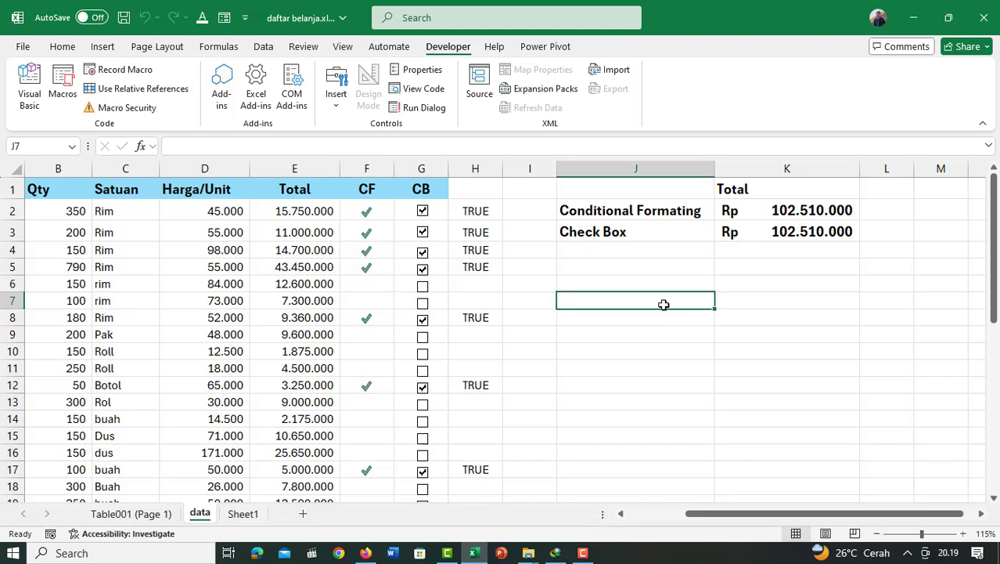
# Select the helper range H2:H36
pyautogui.click(485, 209)
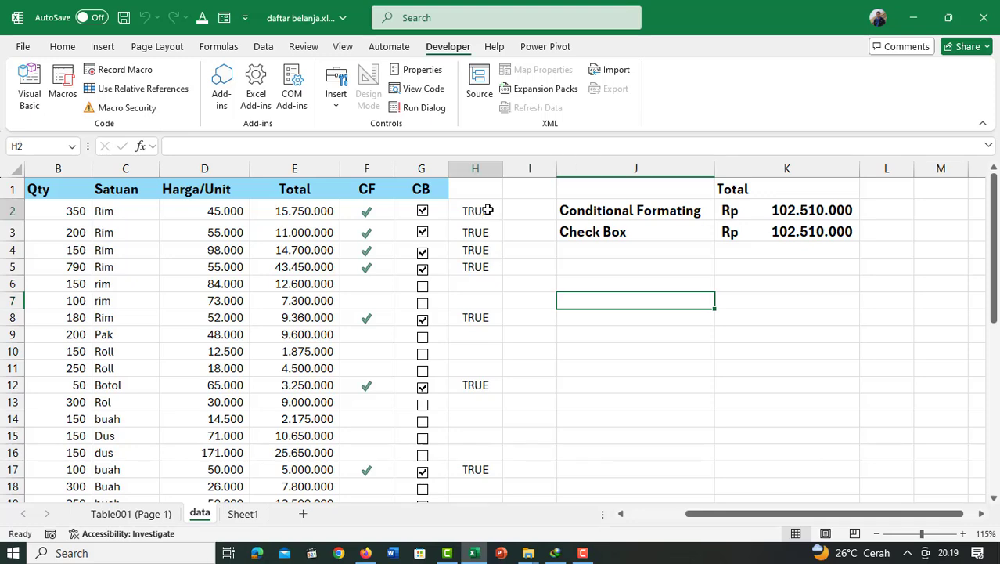
pyautogui.scroll(-10, 493, 297)
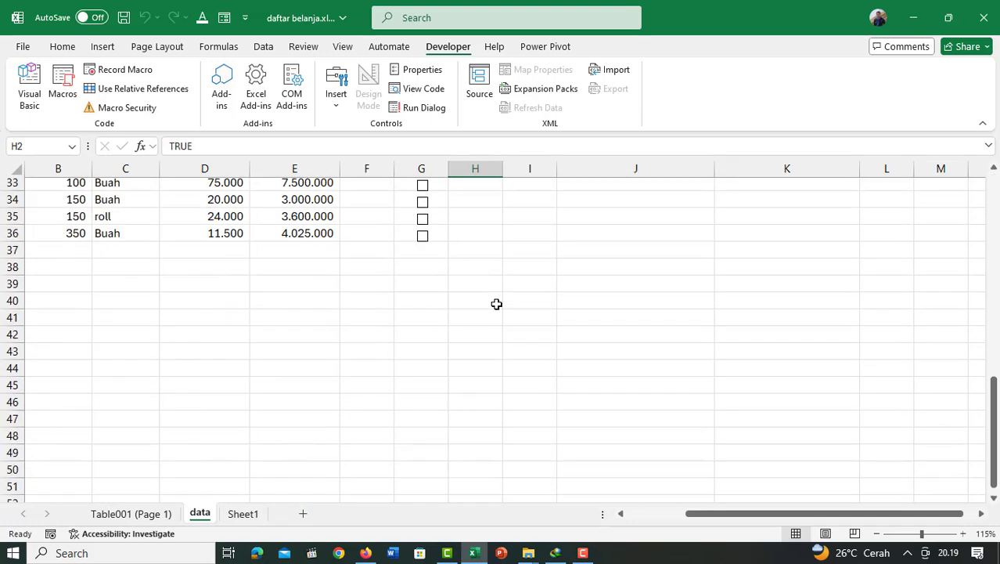
pyautogui.keyDown('shift'); pyautogui.click(475, 235); pyautogui.keyUp('shift')
pyautogui.scroll(9, 532, 277)
pyautogui.scroll(2, 538, 281)
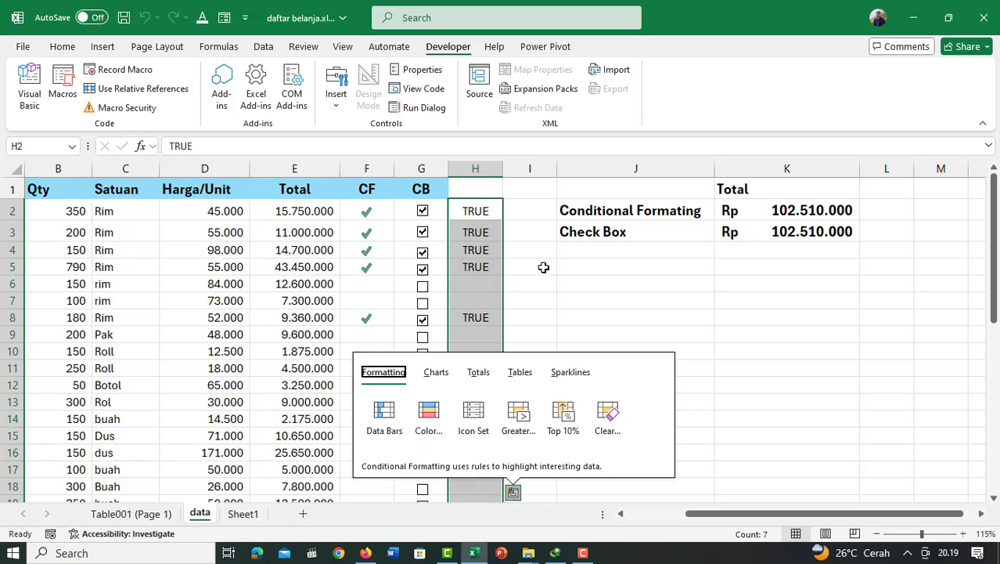
# Give H2:H36 the Custom number format ;;; through More Number Formats
pyautogui.click(61, 49)
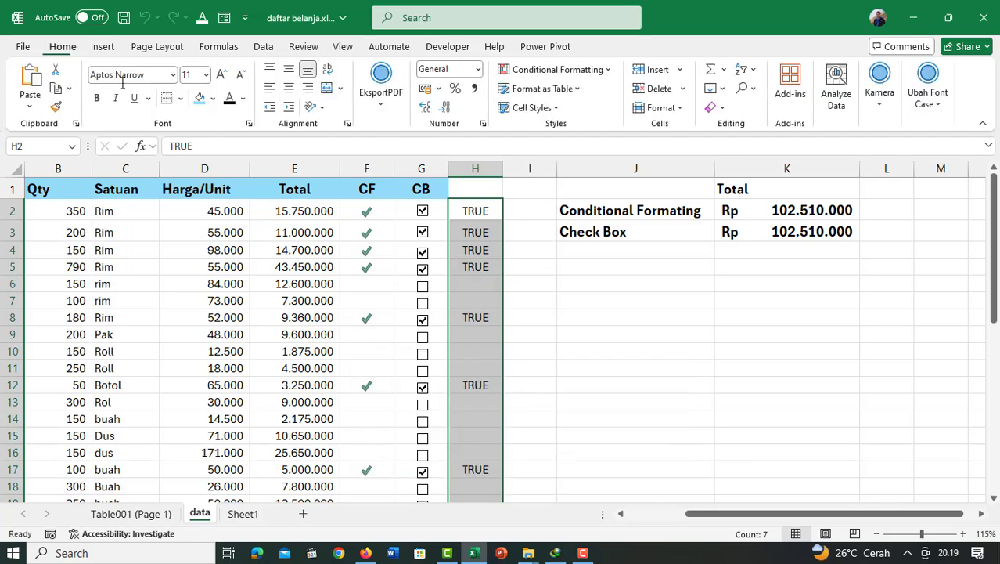
pyautogui.click(608, 71)
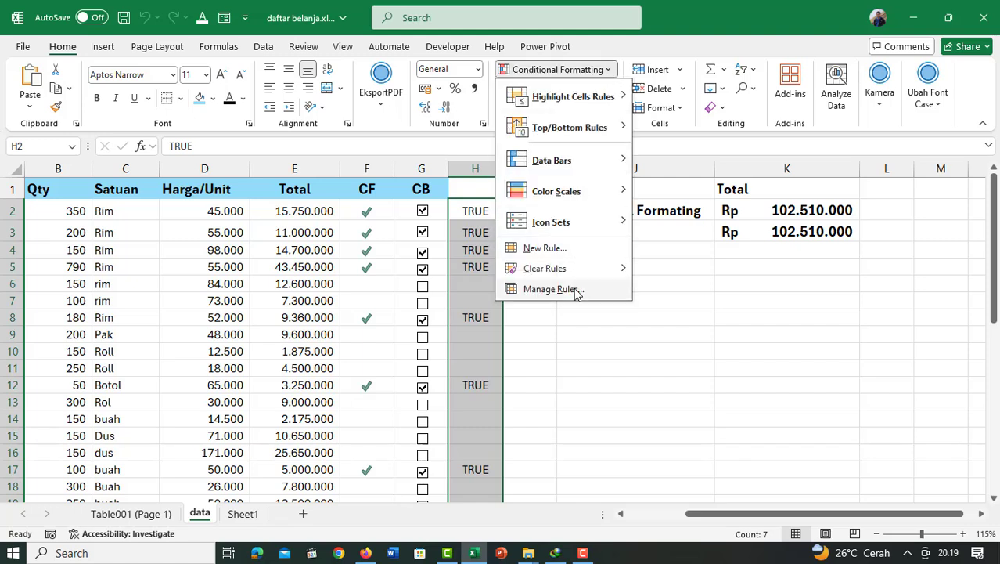
pyautogui.click(558, 69)
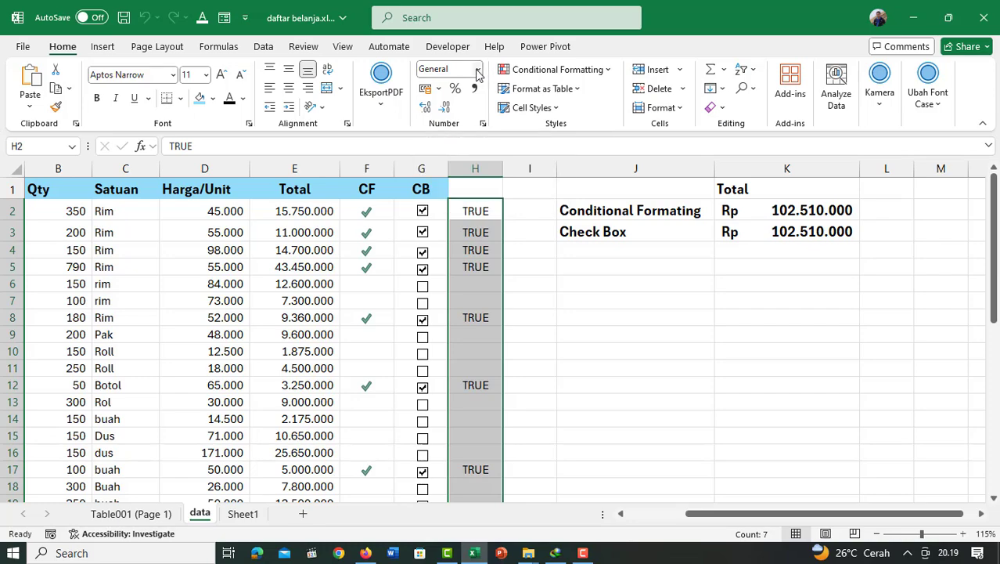
pyautogui.click(479, 71)
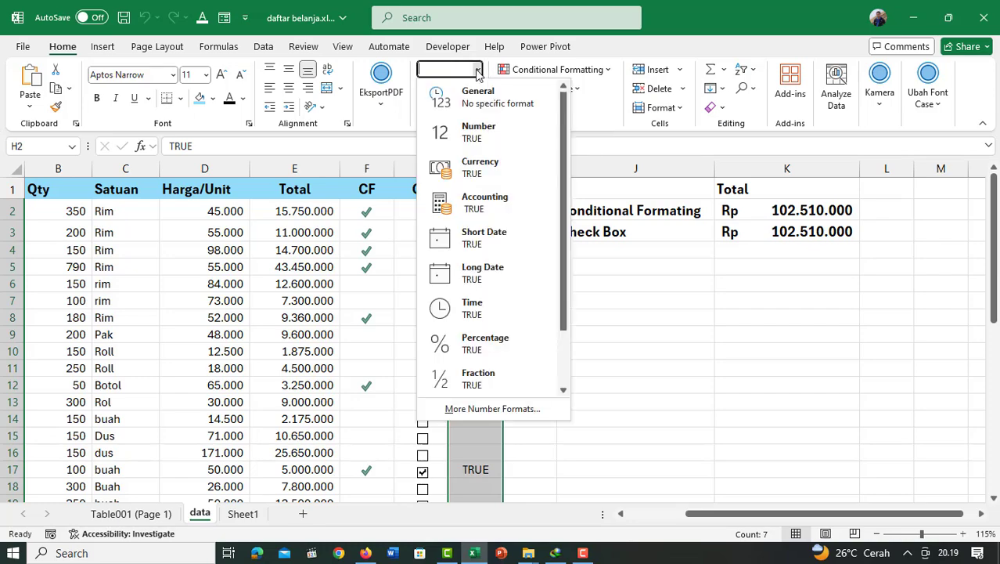
pyautogui.click(498, 412)
pyautogui.click(520, 259)
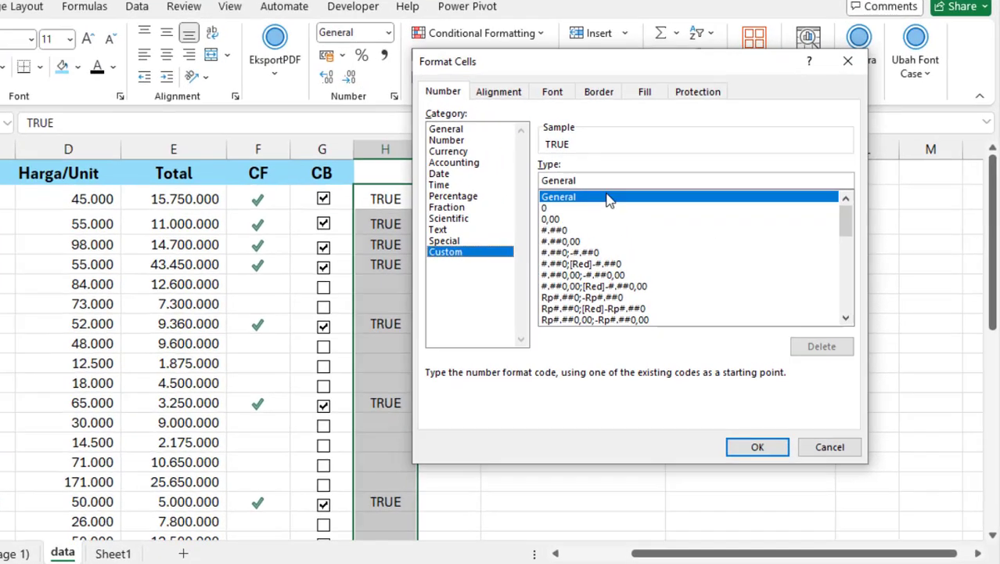
pyautogui.moveTo(596, 179); pyautogui.dragTo(524, 181)
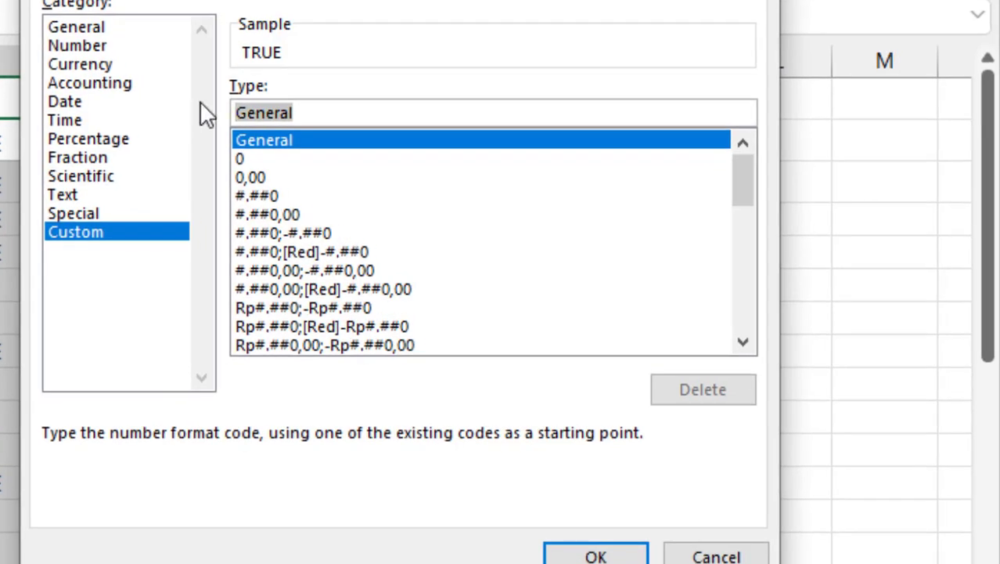
pyautogui.write(';;')
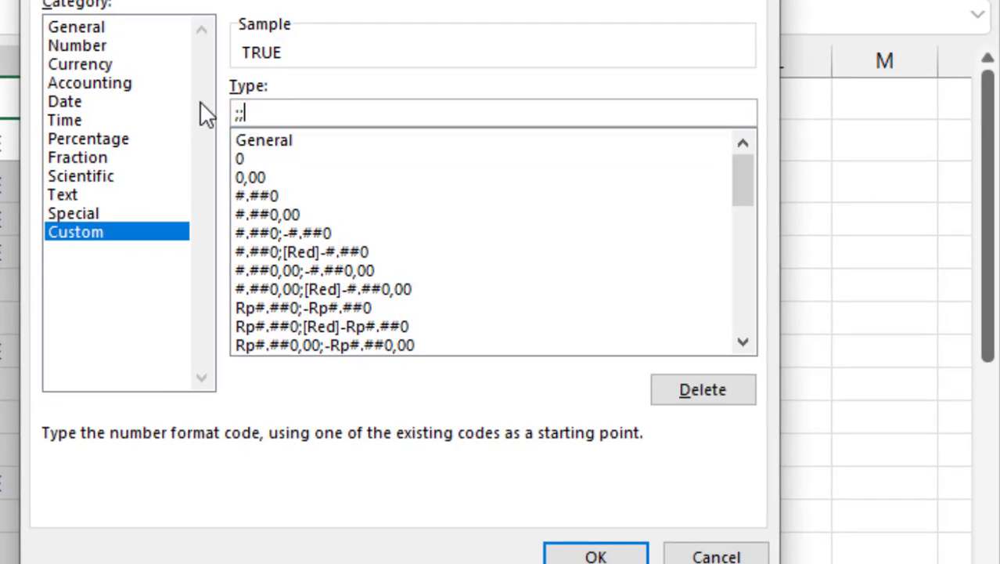
pyautogui.write(';')
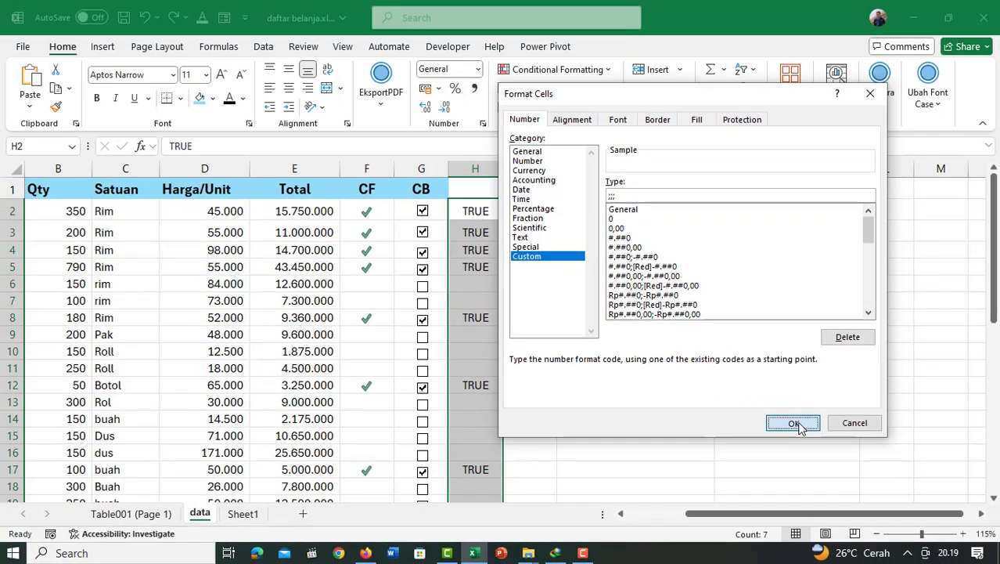
pyautogui.click(798, 423)
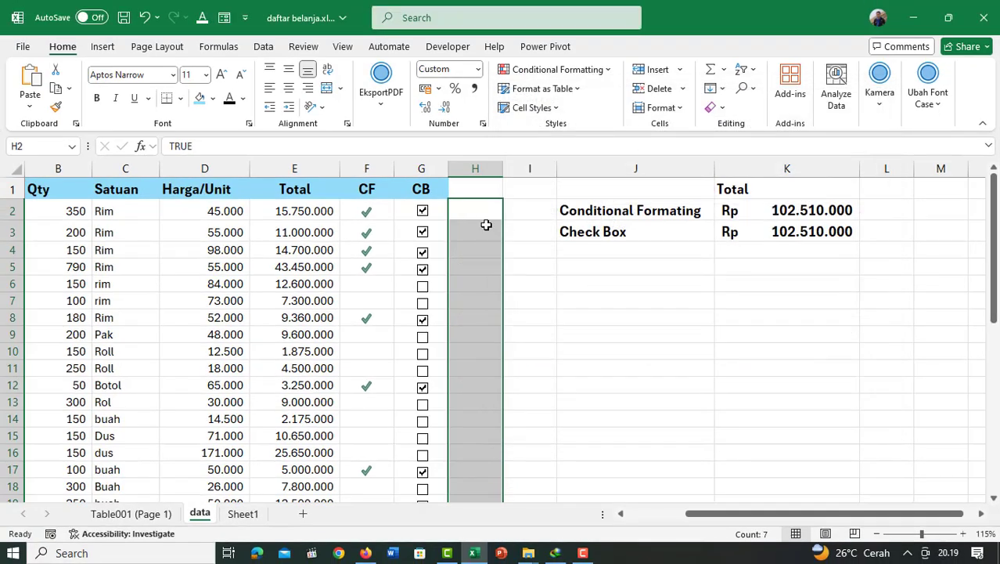
pyautogui.rightClick(479, 167)
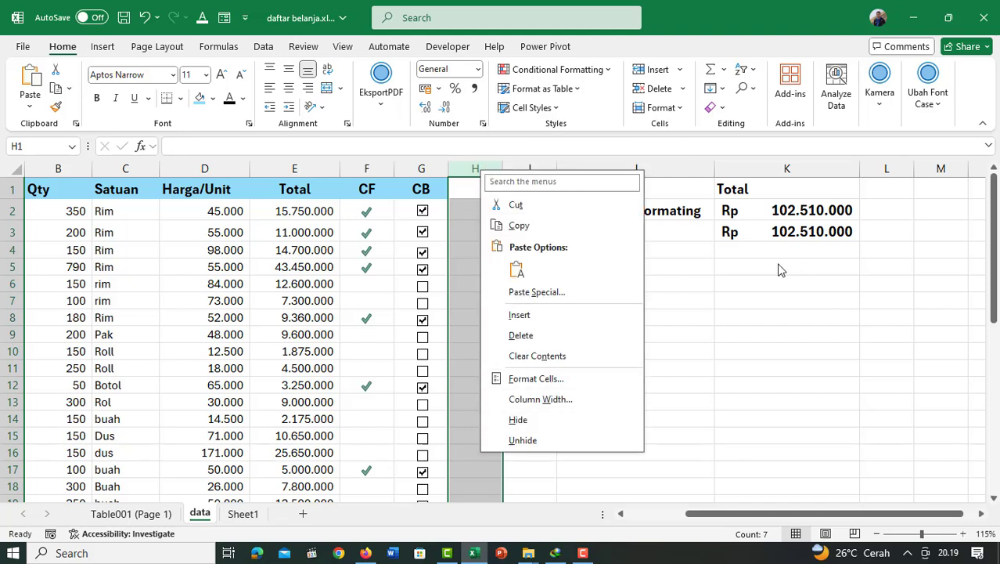
pyautogui.click(710, 301)
pyautogui.keyDown('ctrl'); pyautogui.scroll(-1, 622, 306); pyautogui.keyUp('ctrl')
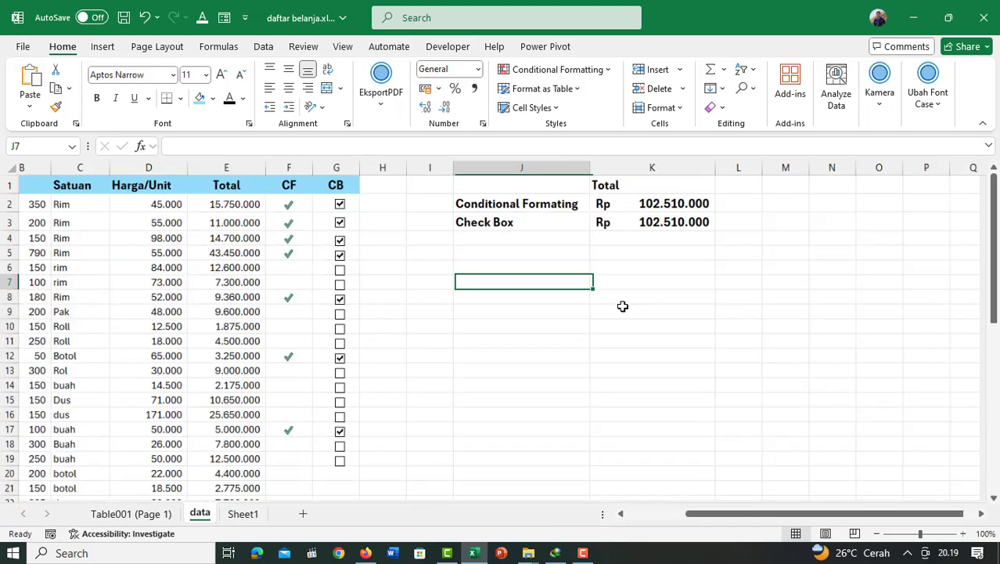
pyautogui.keyDown('ctrl'); pyautogui.scroll(-2, 623, 308); pyautogui.keyUp('ctrl')
pyautogui.keyDown('ctrl'); pyautogui.scroll(3, 634, 251); pyautogui.keyUp('ctrl')
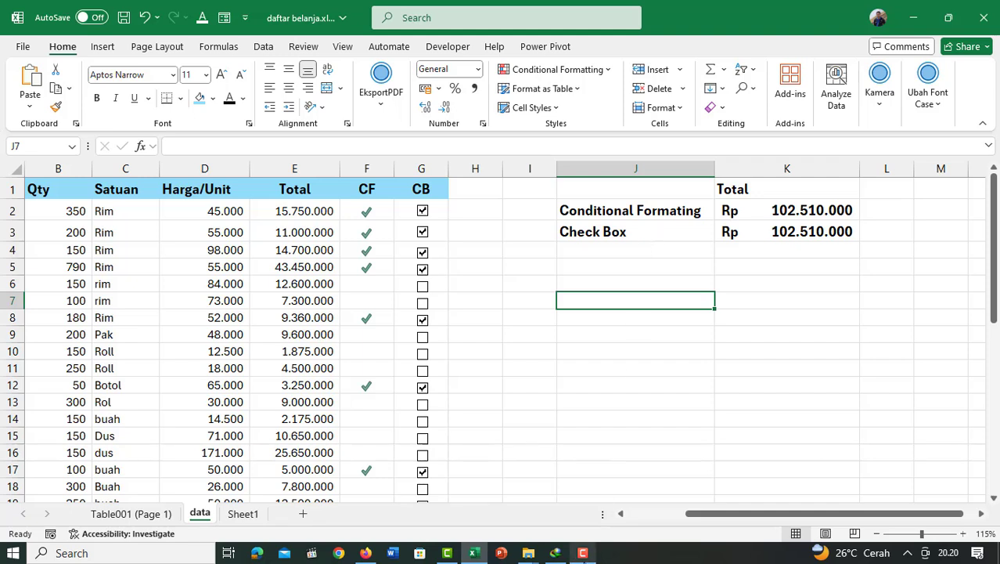
pyautogui.moveTo(583, 553)
pyautogui.click(677, 402)
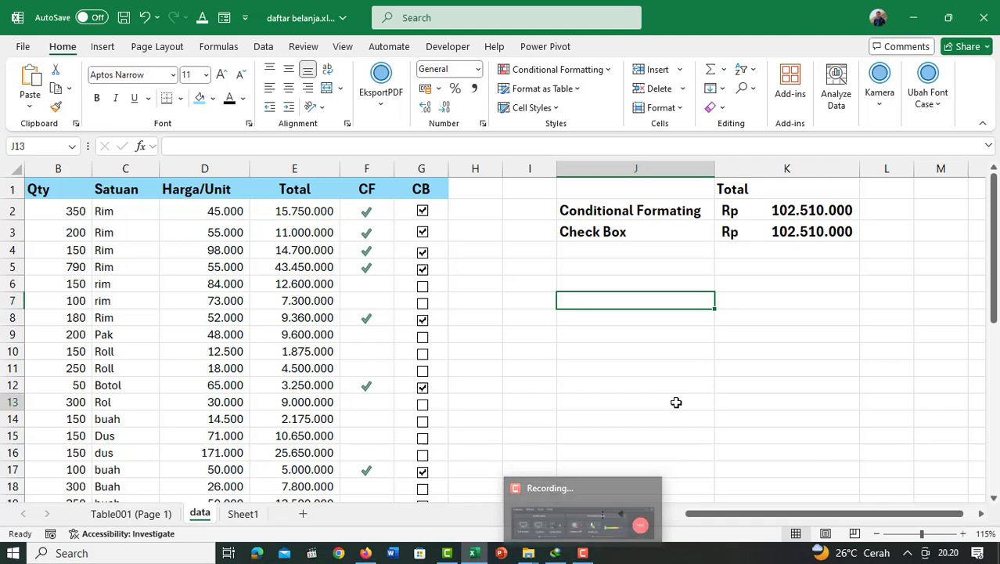